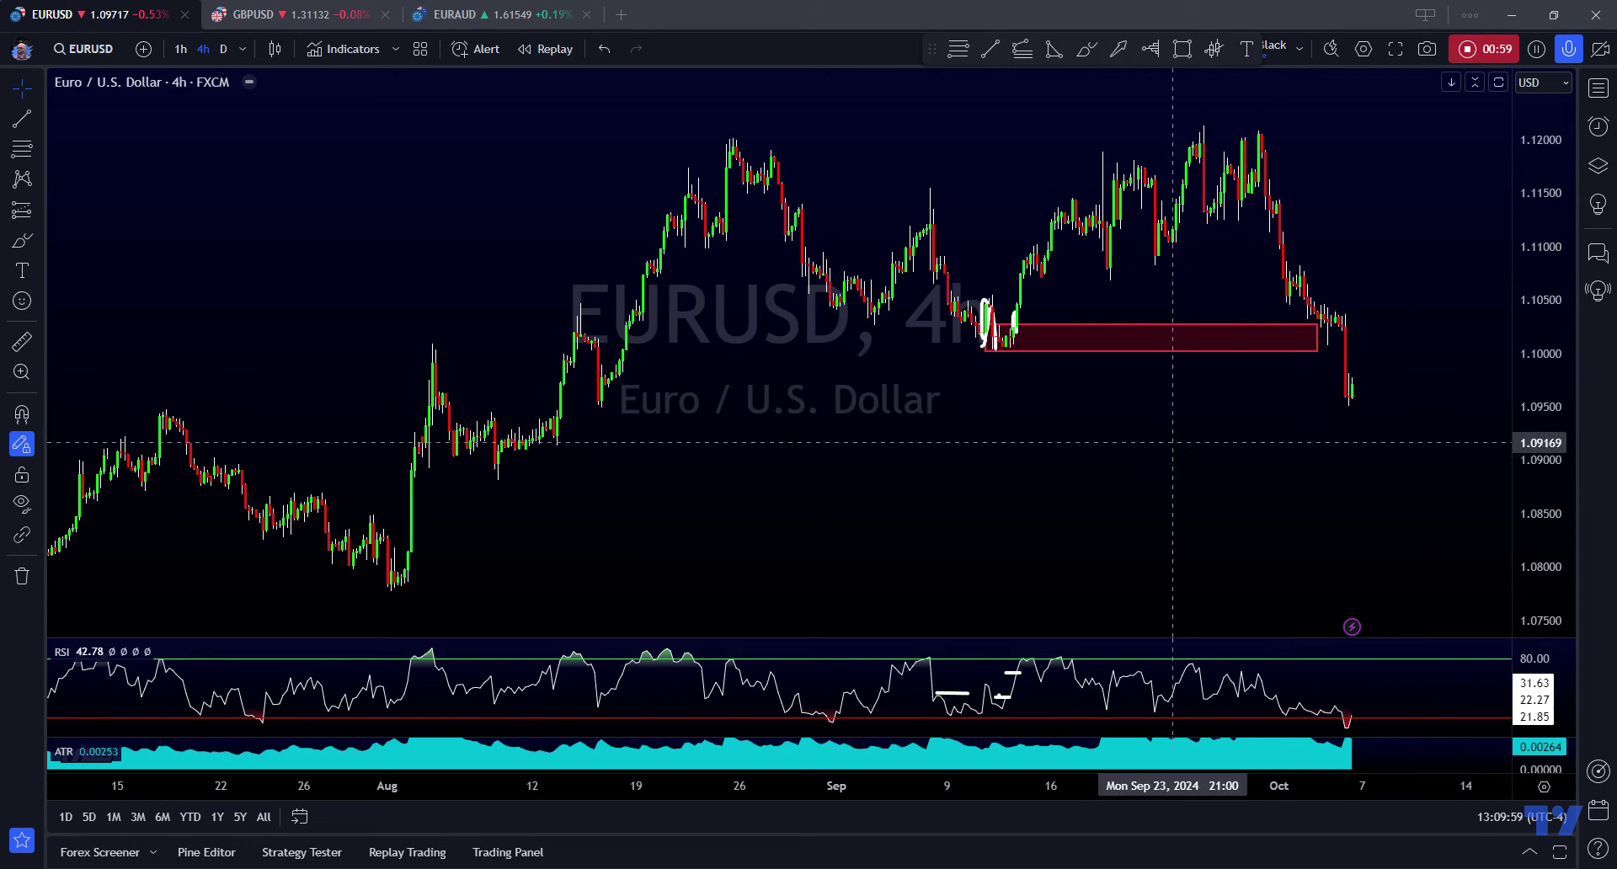
# Remove all existing drawings from the EURUSD 4h chart
pyautogui.scroll(1, 1054, 497)
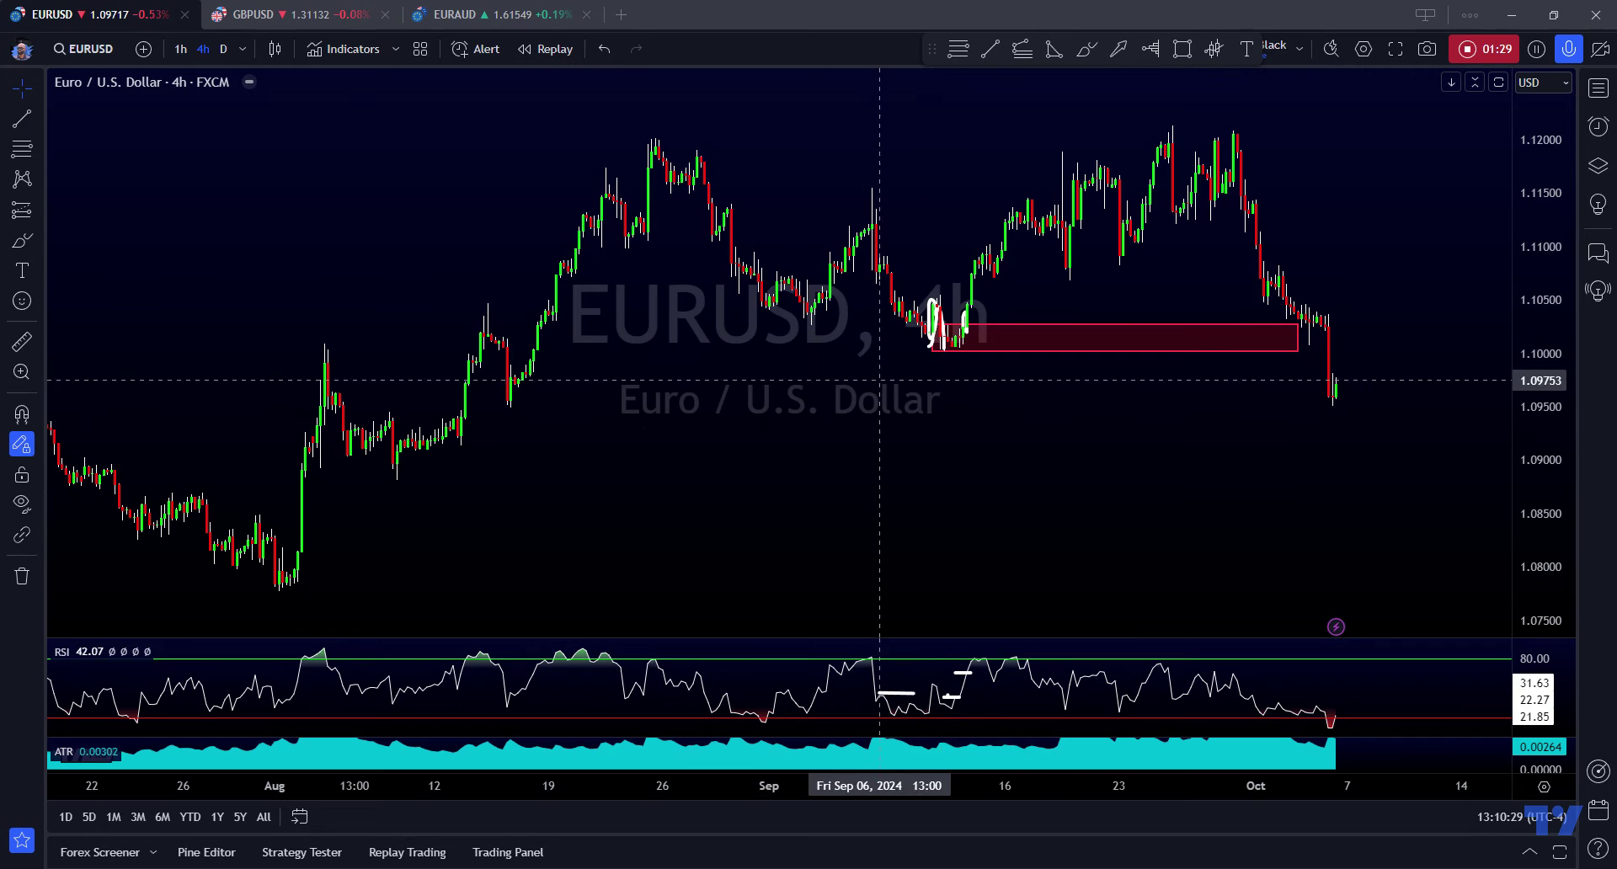
pyautogui.rightClick(880, 375)
pyautogui.click(994, 733)
# Place a horizontal level at 1.10029 with the Horizontal Line tool
pyautogui.scroll(2, 1095, 509)
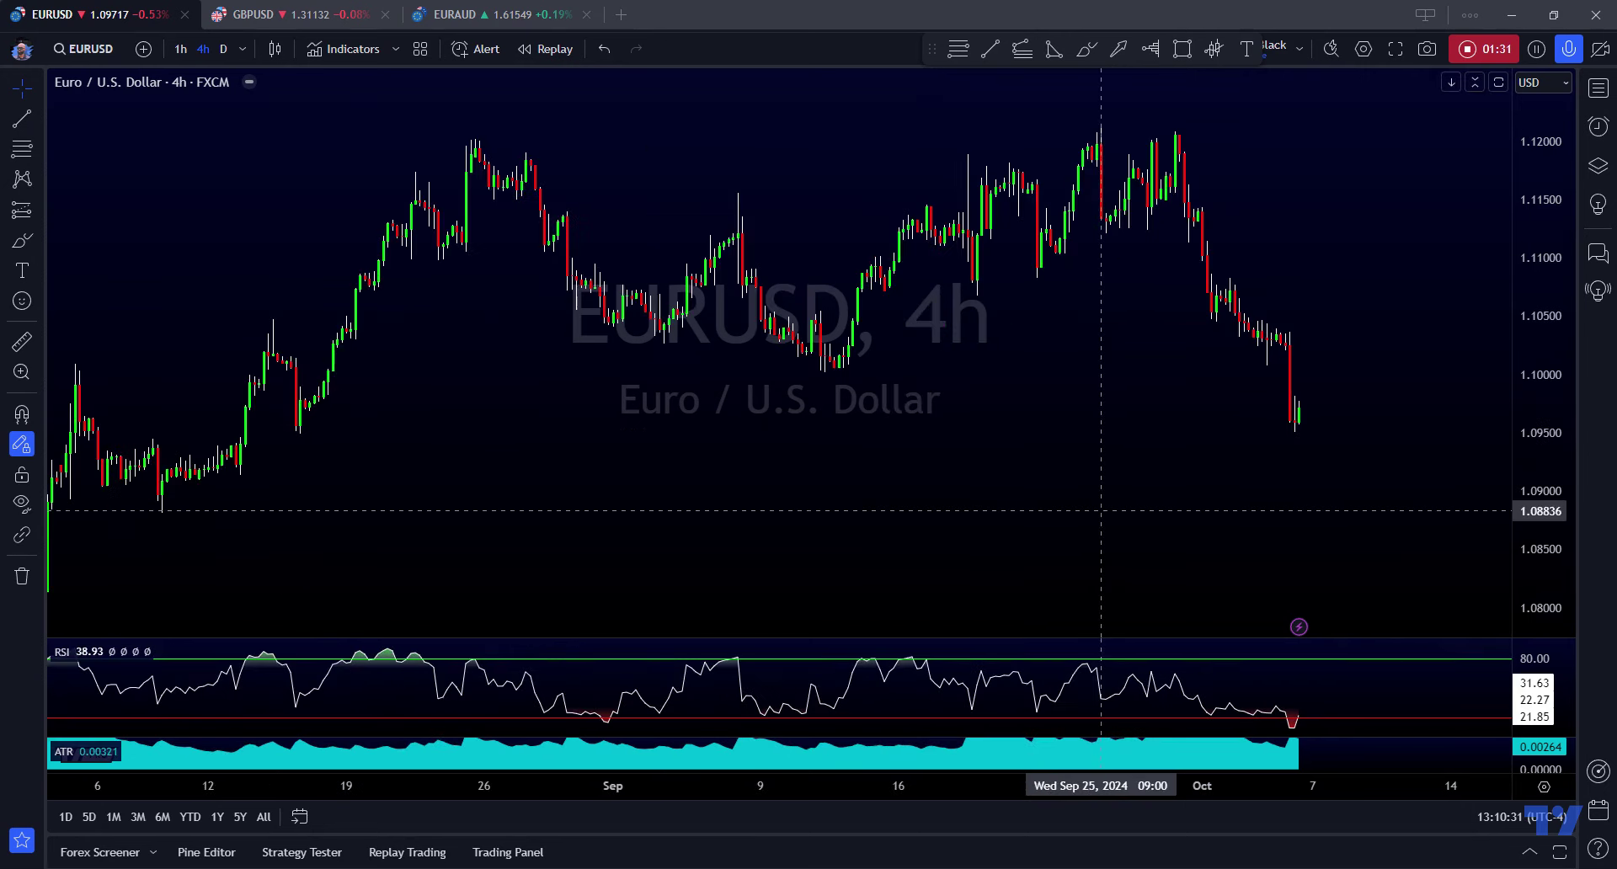
pyautogui.click(42, 118)
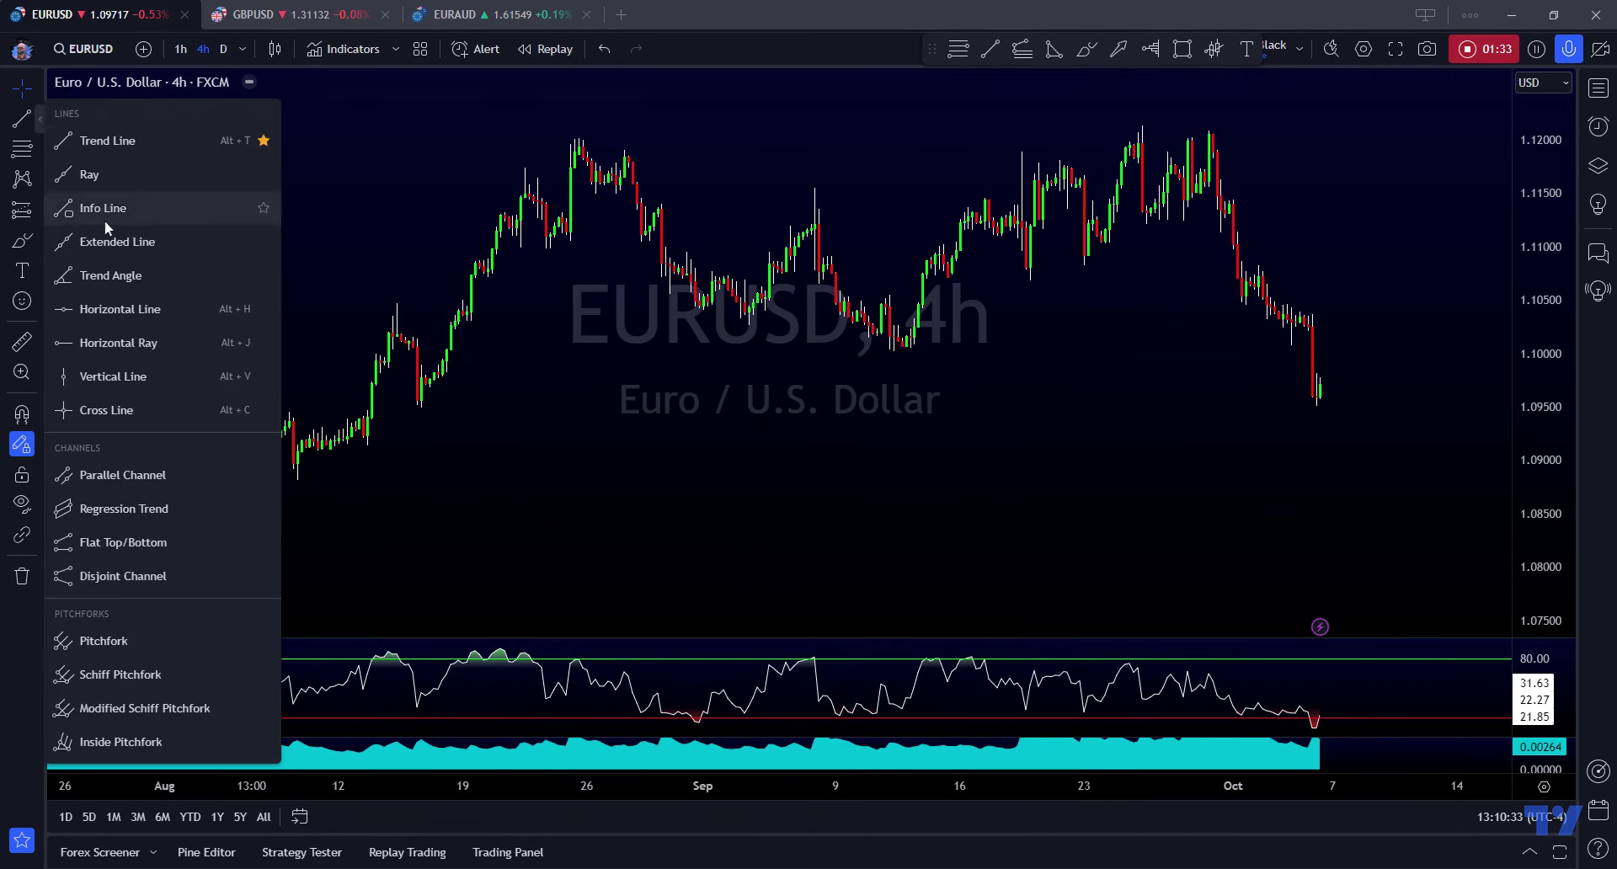
pyautogui.click(128, 311)
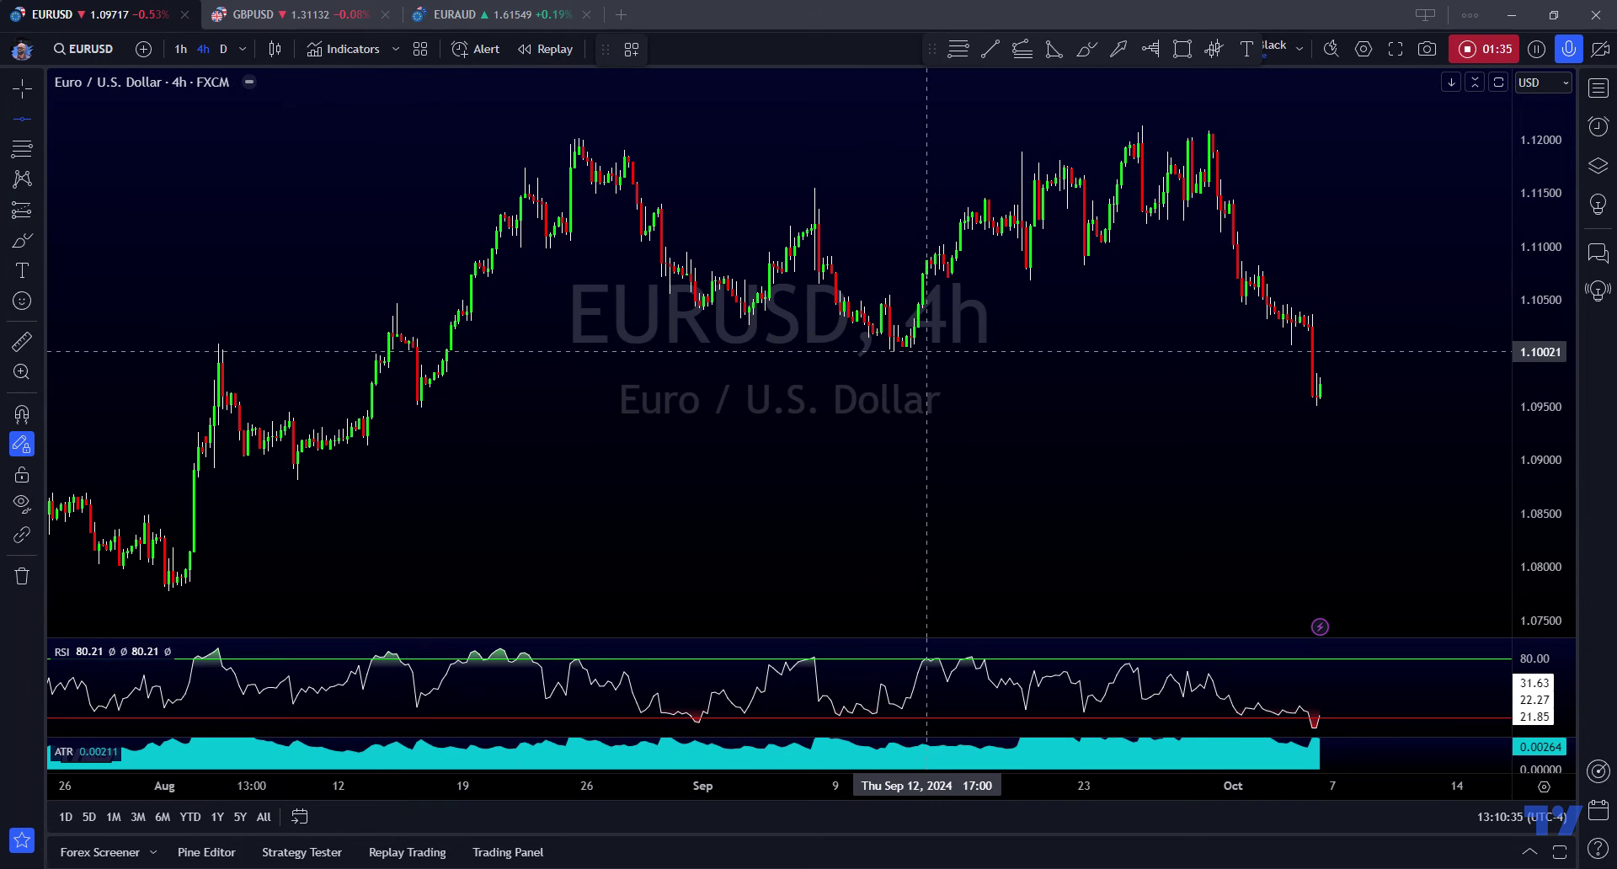
pyautogui.click(928, 351)
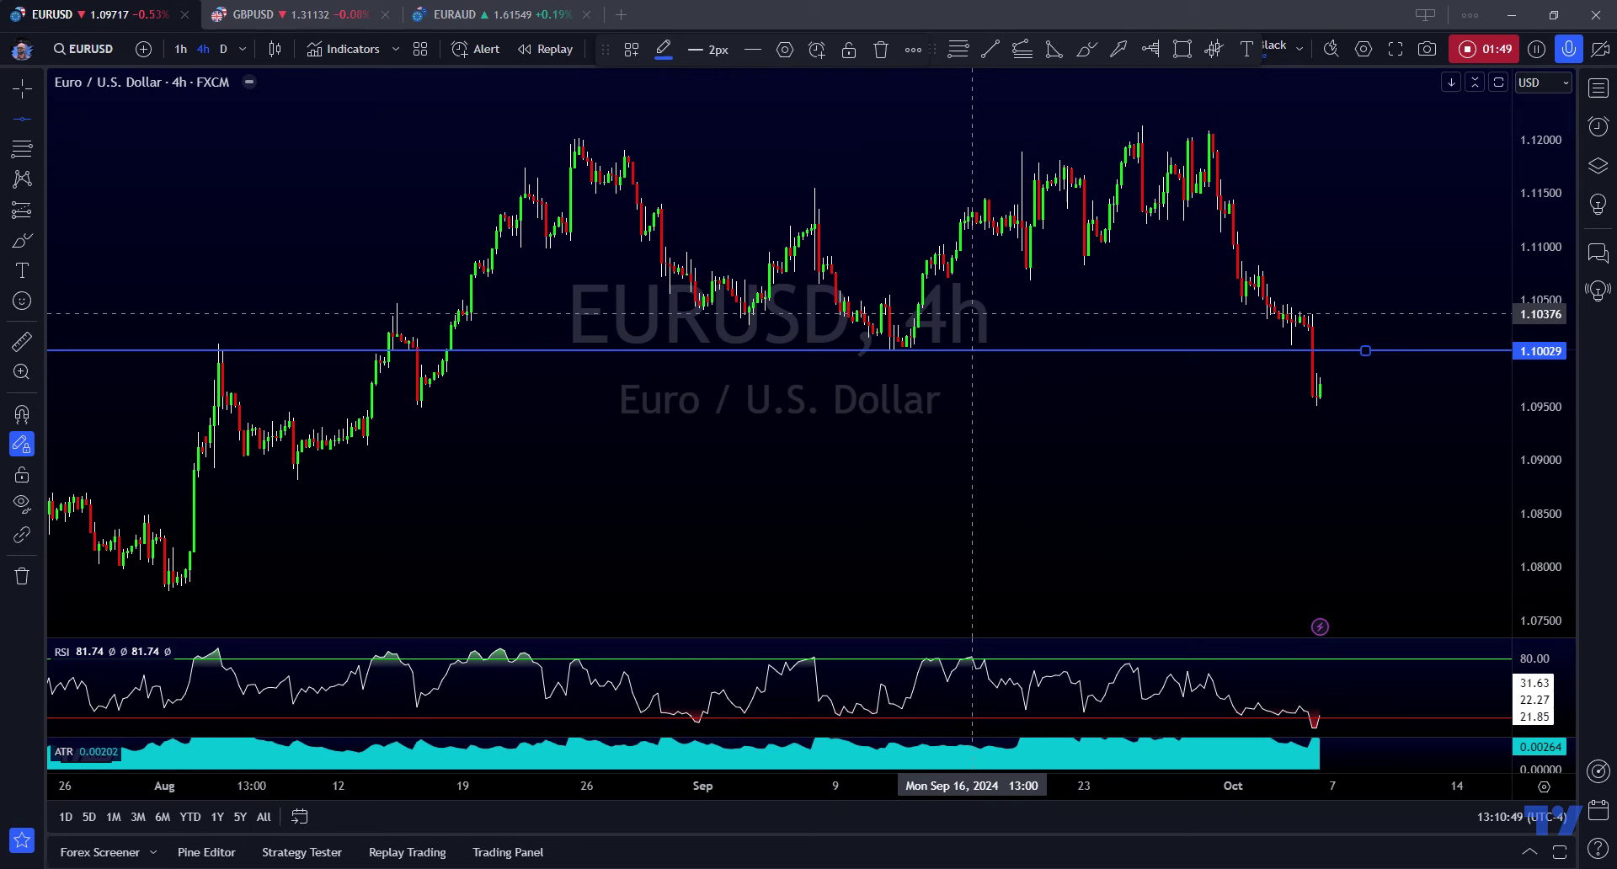
# Place another horizontal level at 1.09548, below the 1.10029 line
pyautogui.click(525, 402)
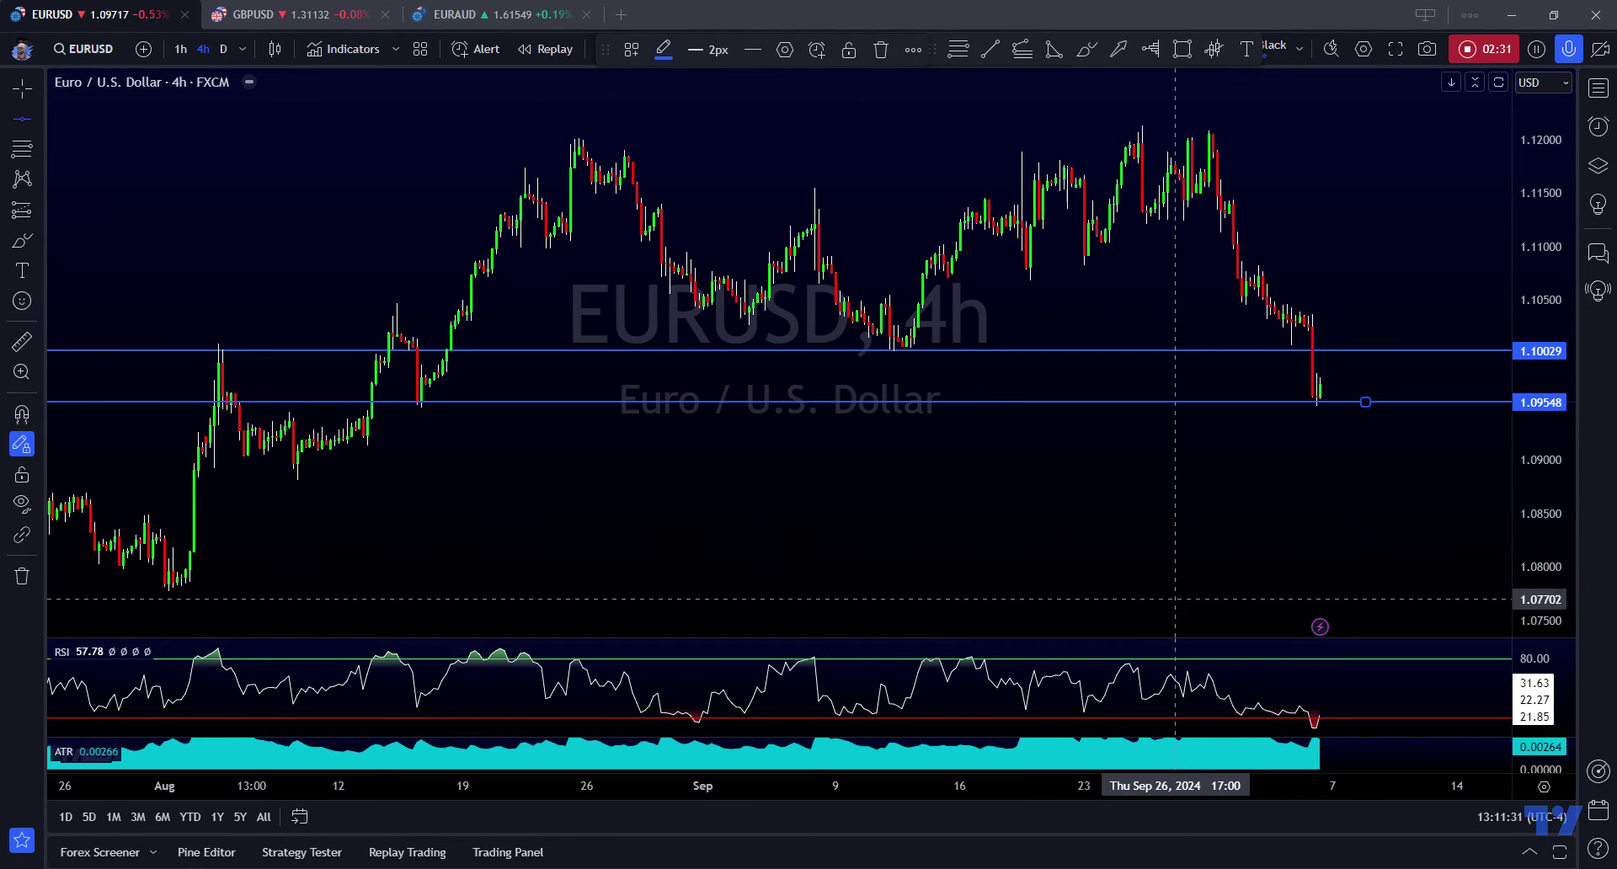
pyautogui.scroll(2, 1170, 592)
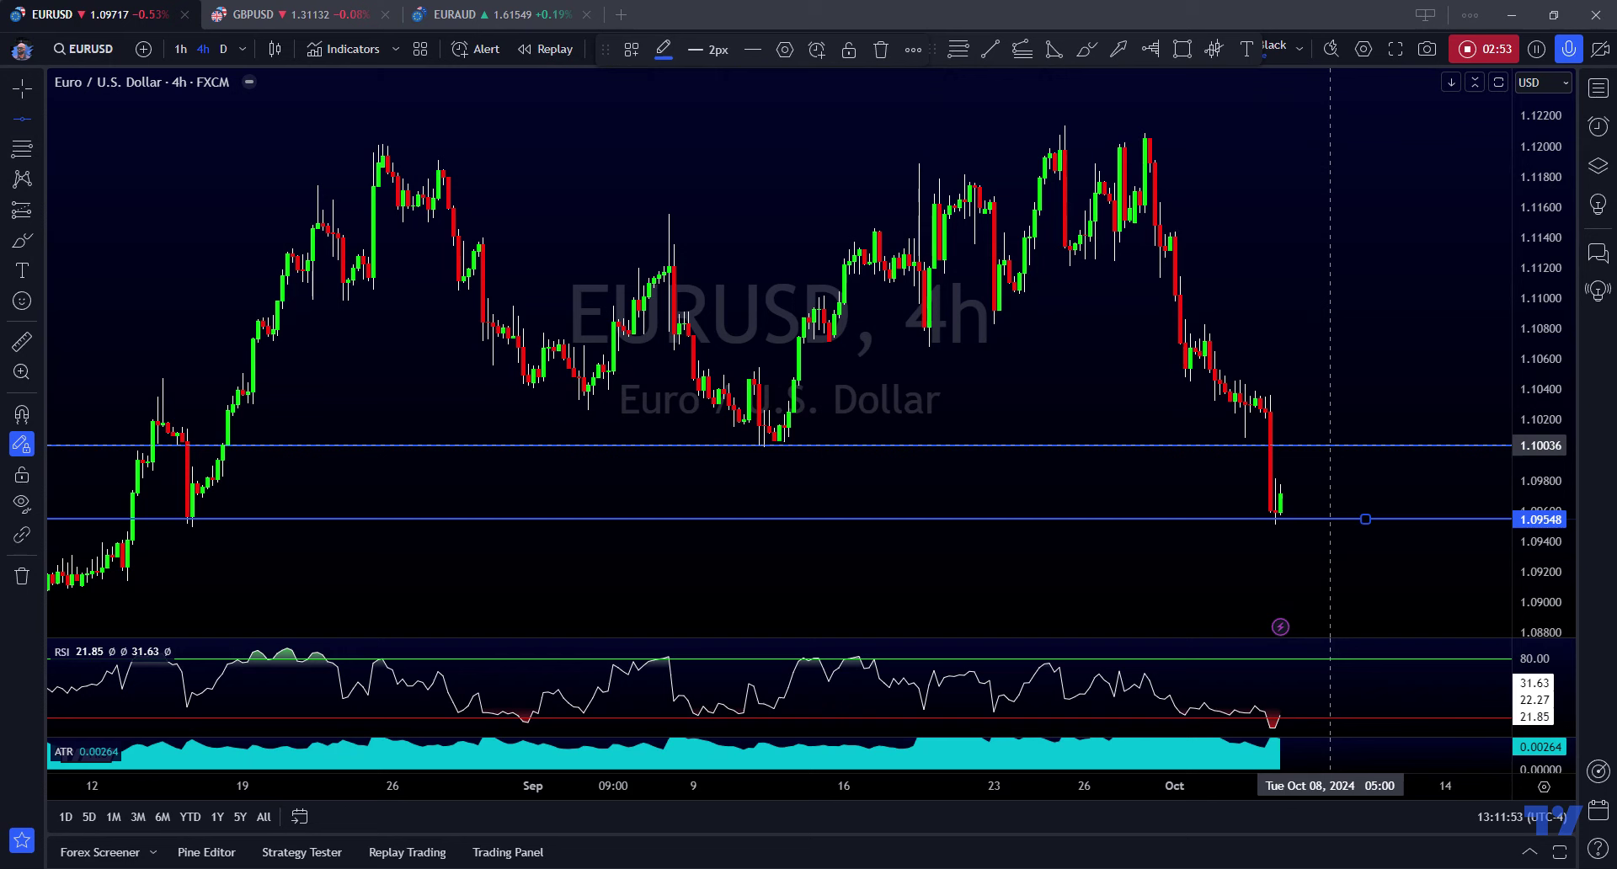
pyautogui.click(1330, 446)
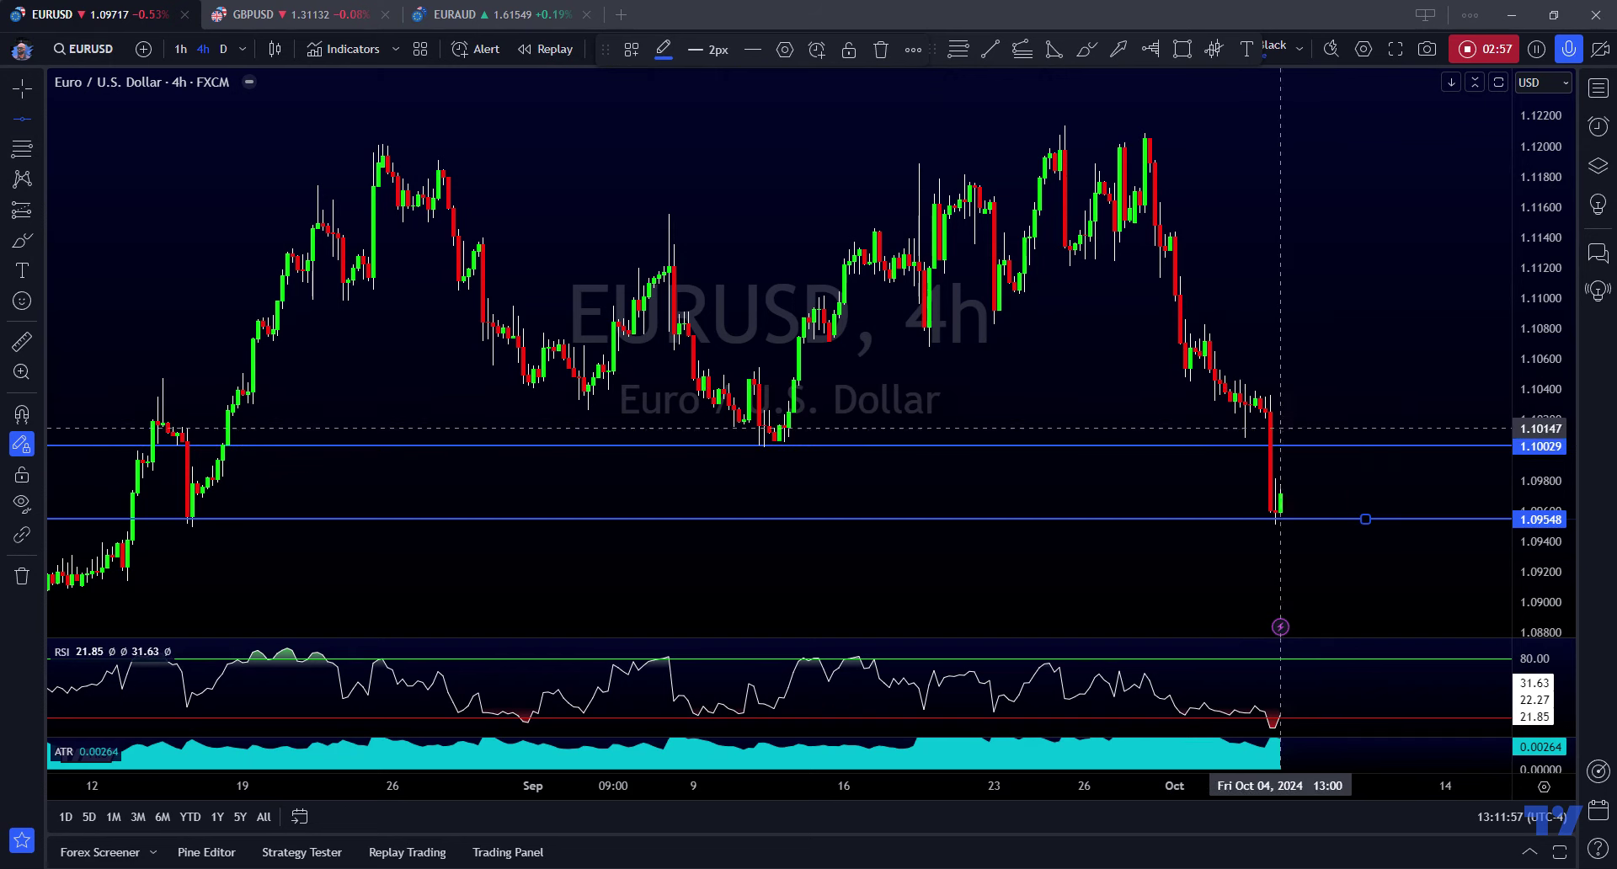
pyautogui.scroll(-2, 1348, 547)
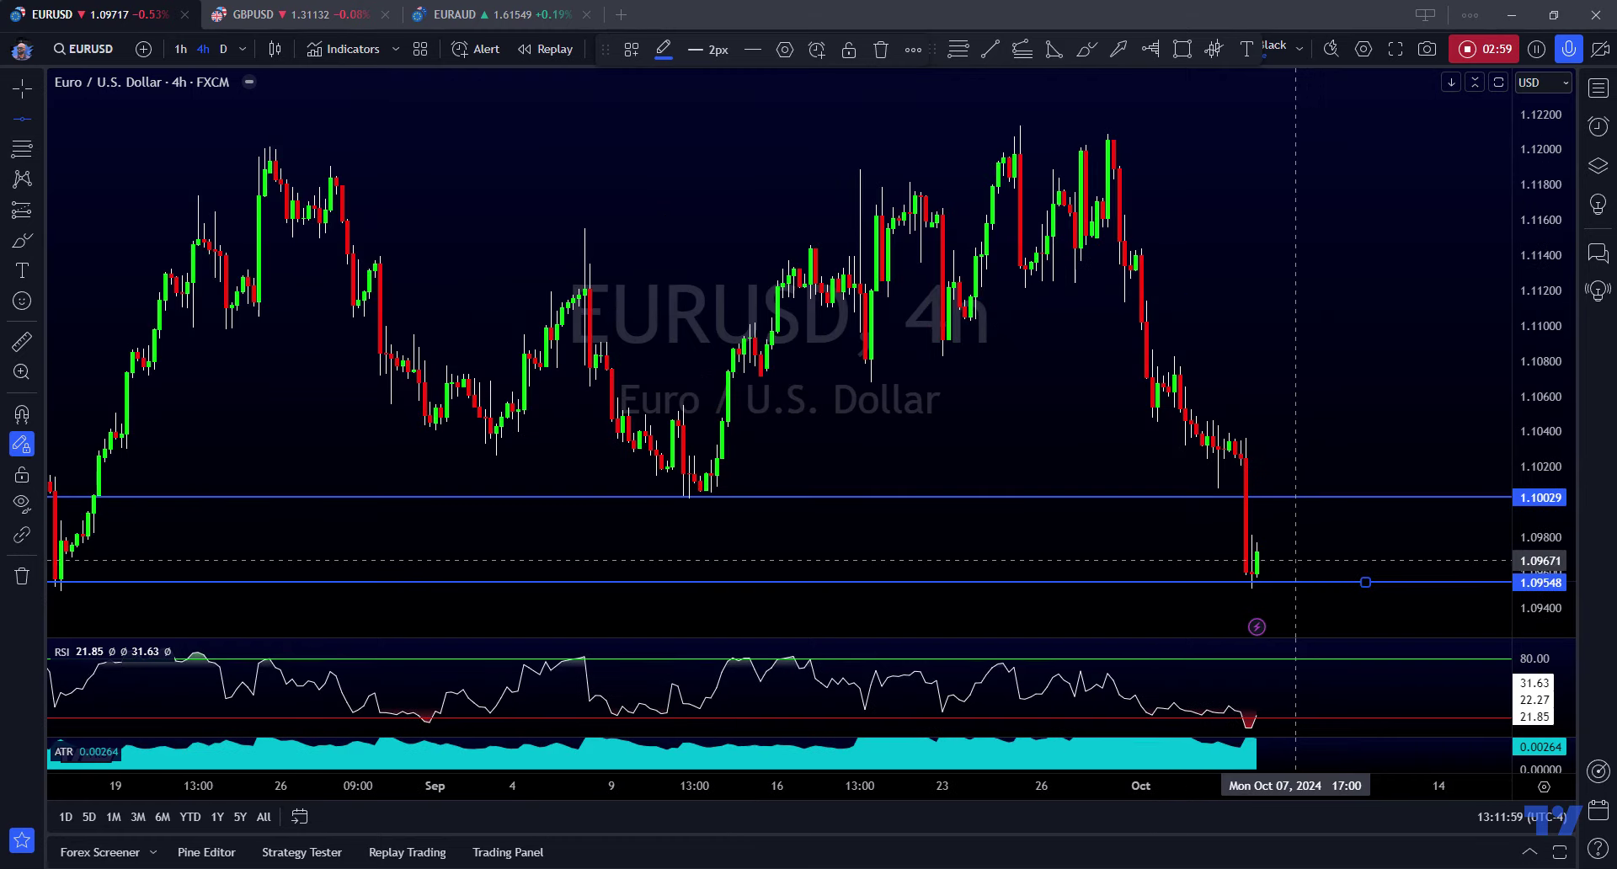
pyautogui.scroll(1, 1272, 493)
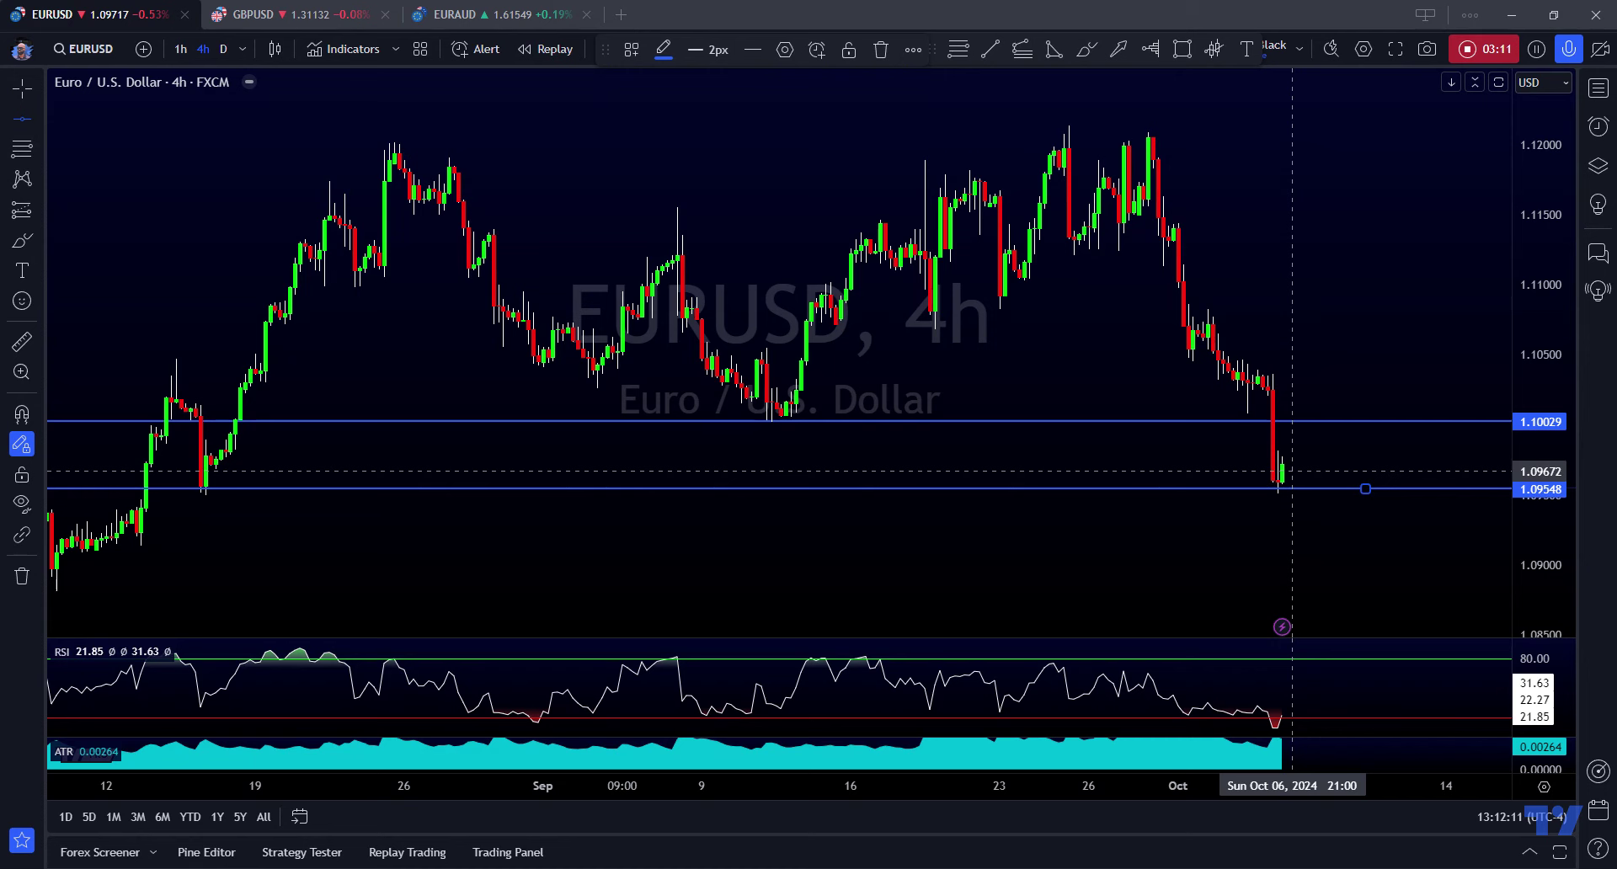
# Switch the EURUSD chart to the 1-hour interval
pyautogui.click(182, 49)
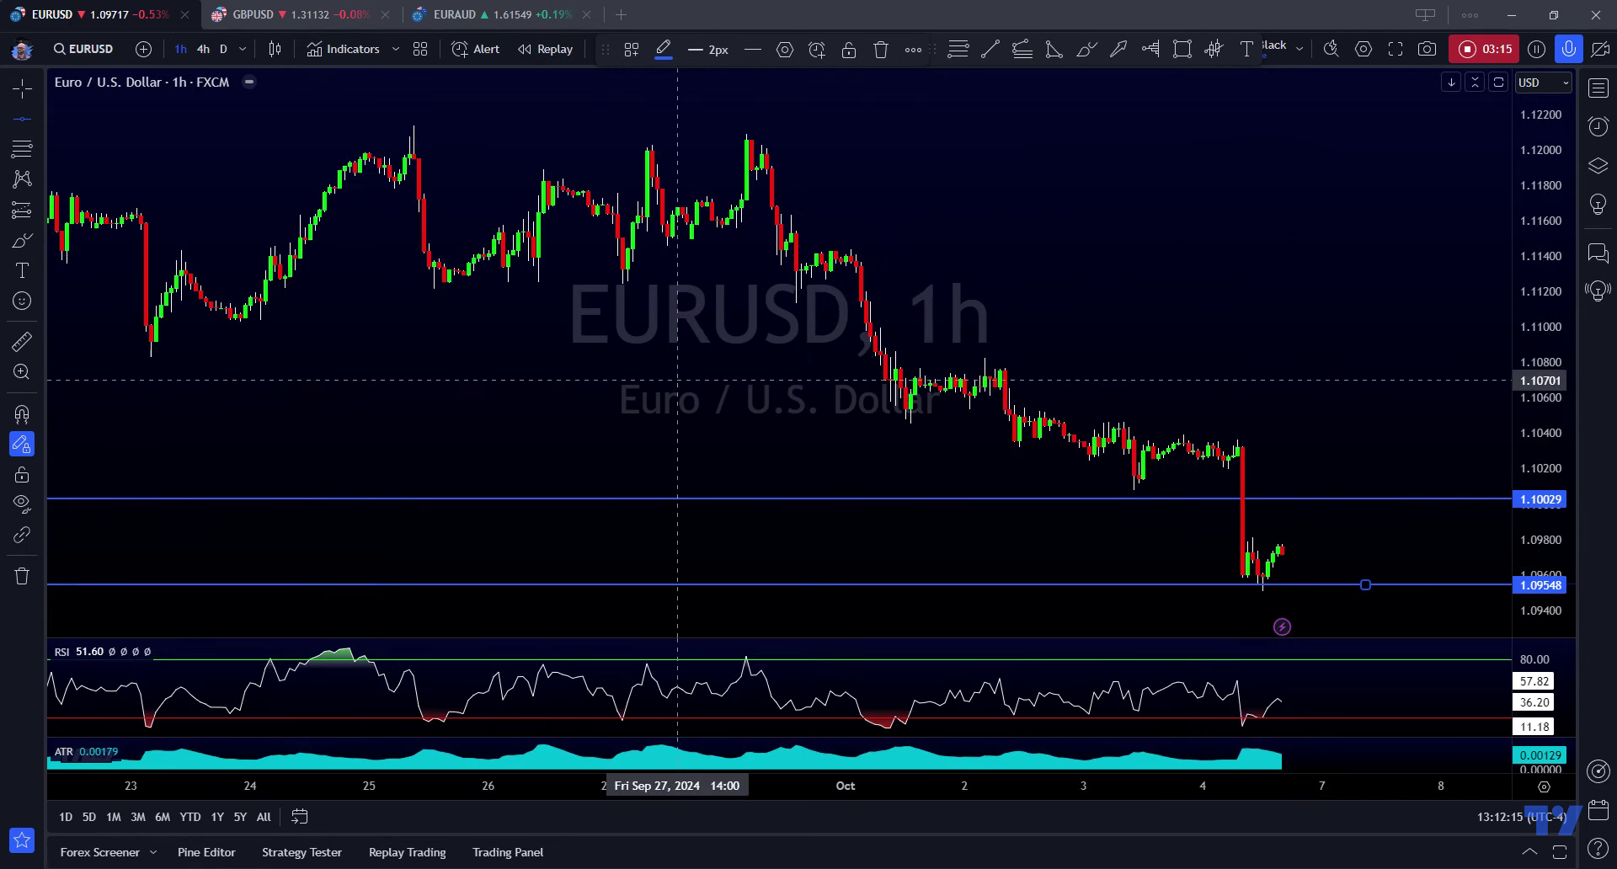
pyautogui.scroll(-5, 677, 380)
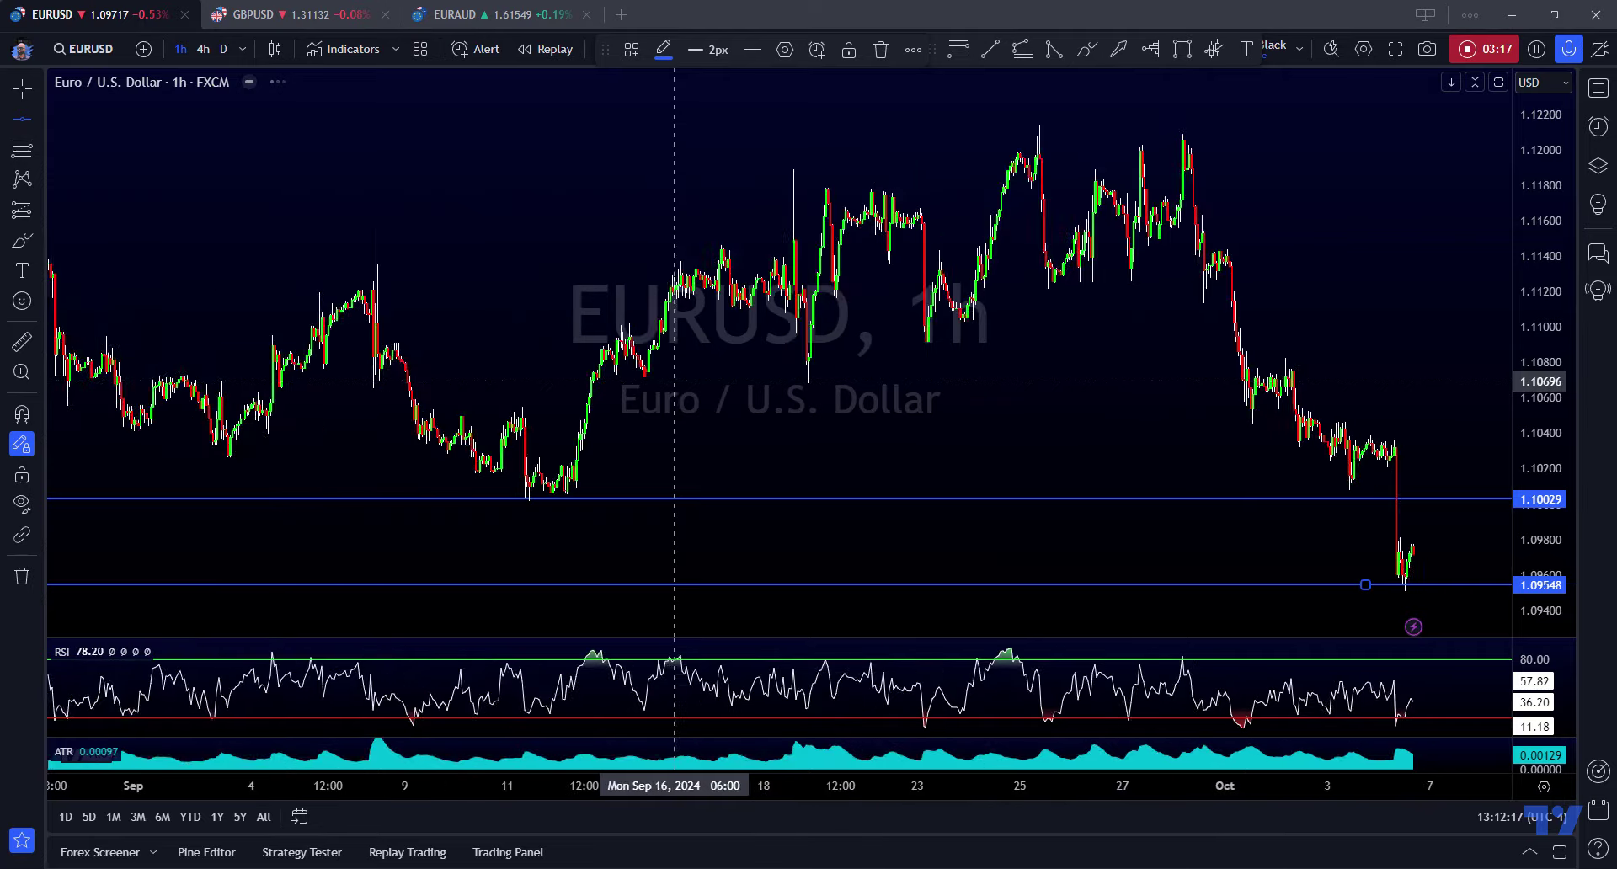
pyautogui.scroll(5, 852, 420)
# Sketch a freehand projected price path falling onto the 1.10029 level
pyautogui.scroll(4, 851, 420)
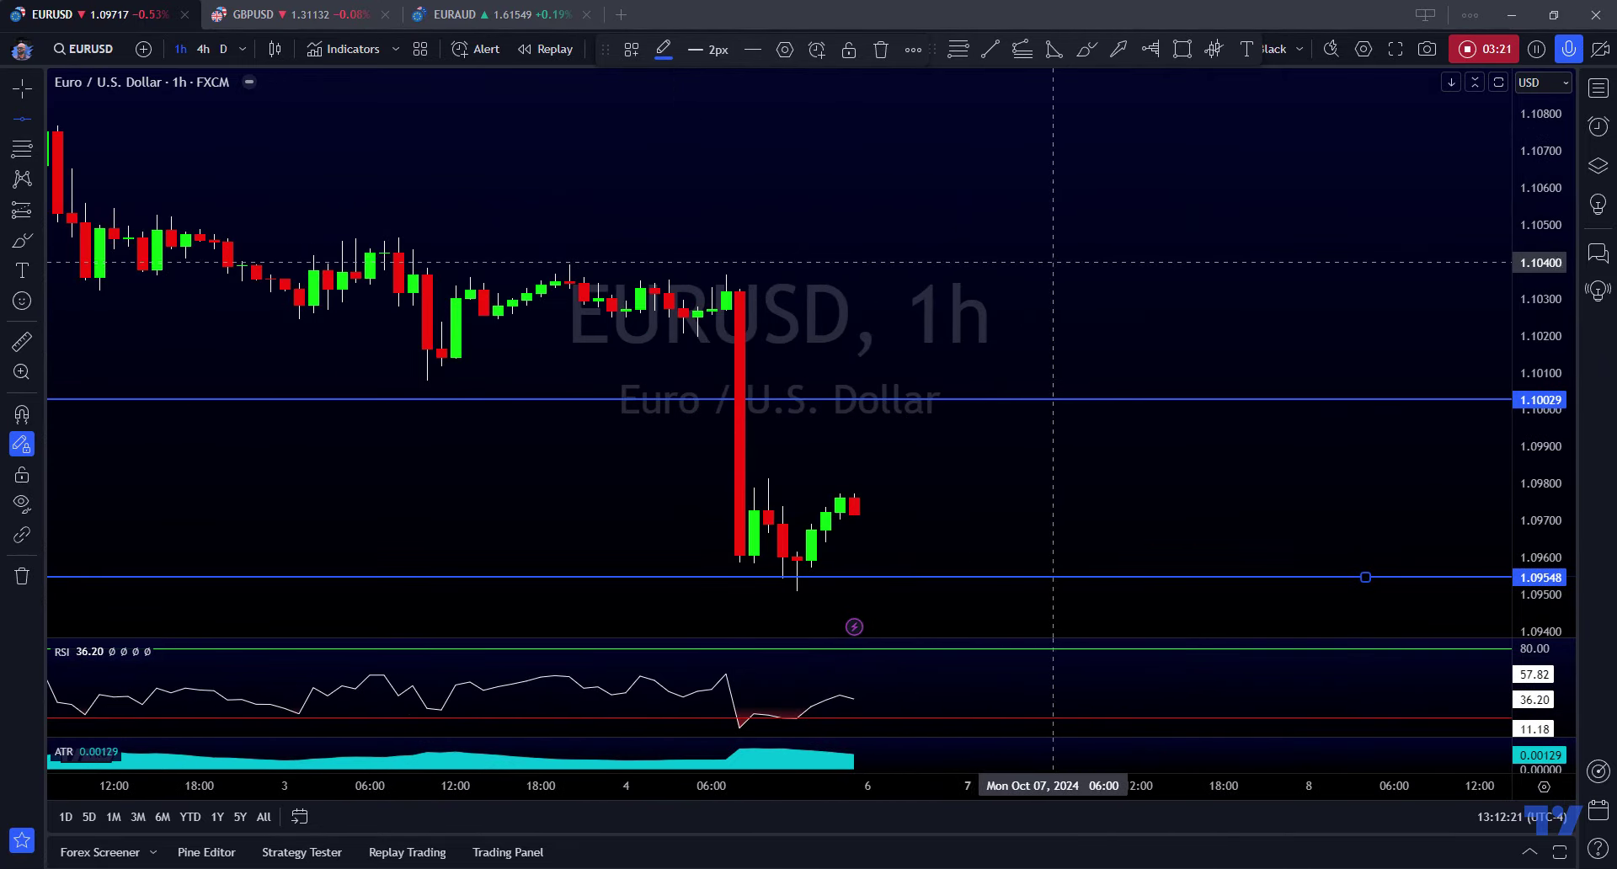
pyautogui.click(1087, 48)
pyautogui.moveTo(854, 200)
pyautogui.mouseDown()
pyautogui.moveTo(911, 405)
pyautogui.moveTo(954, 331)
pyautogui.moveTo(980, 343)
pyautogui.moveTo(997, 401)
pyautogui.mouseUp()
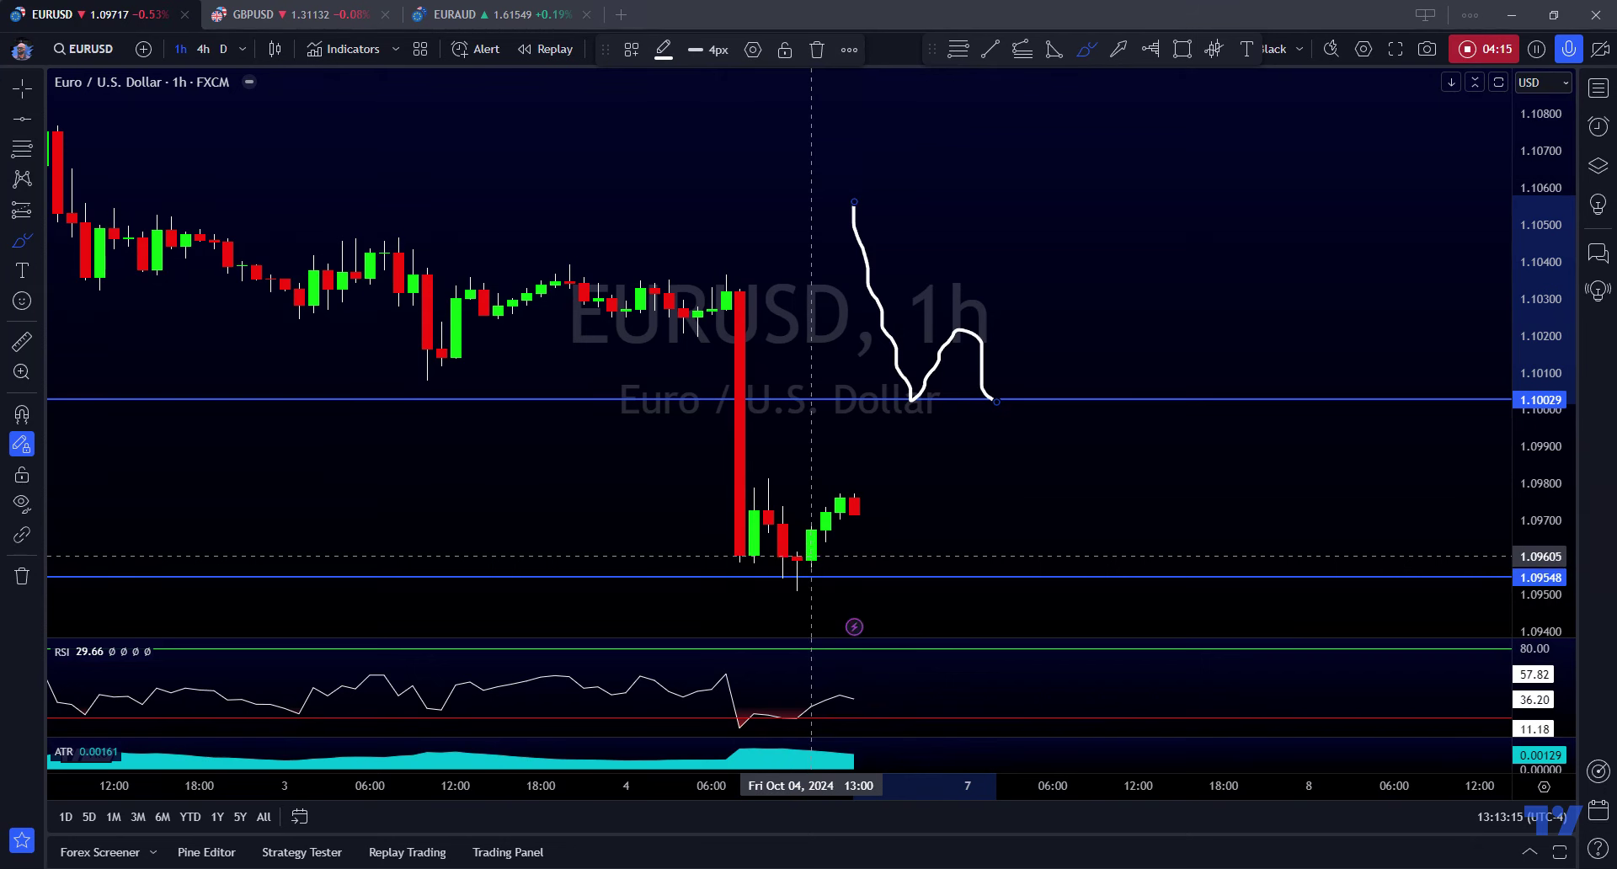
# Draw a flat trend line near 1.0981 across the recent candles
pyautogui.click(991, 49)
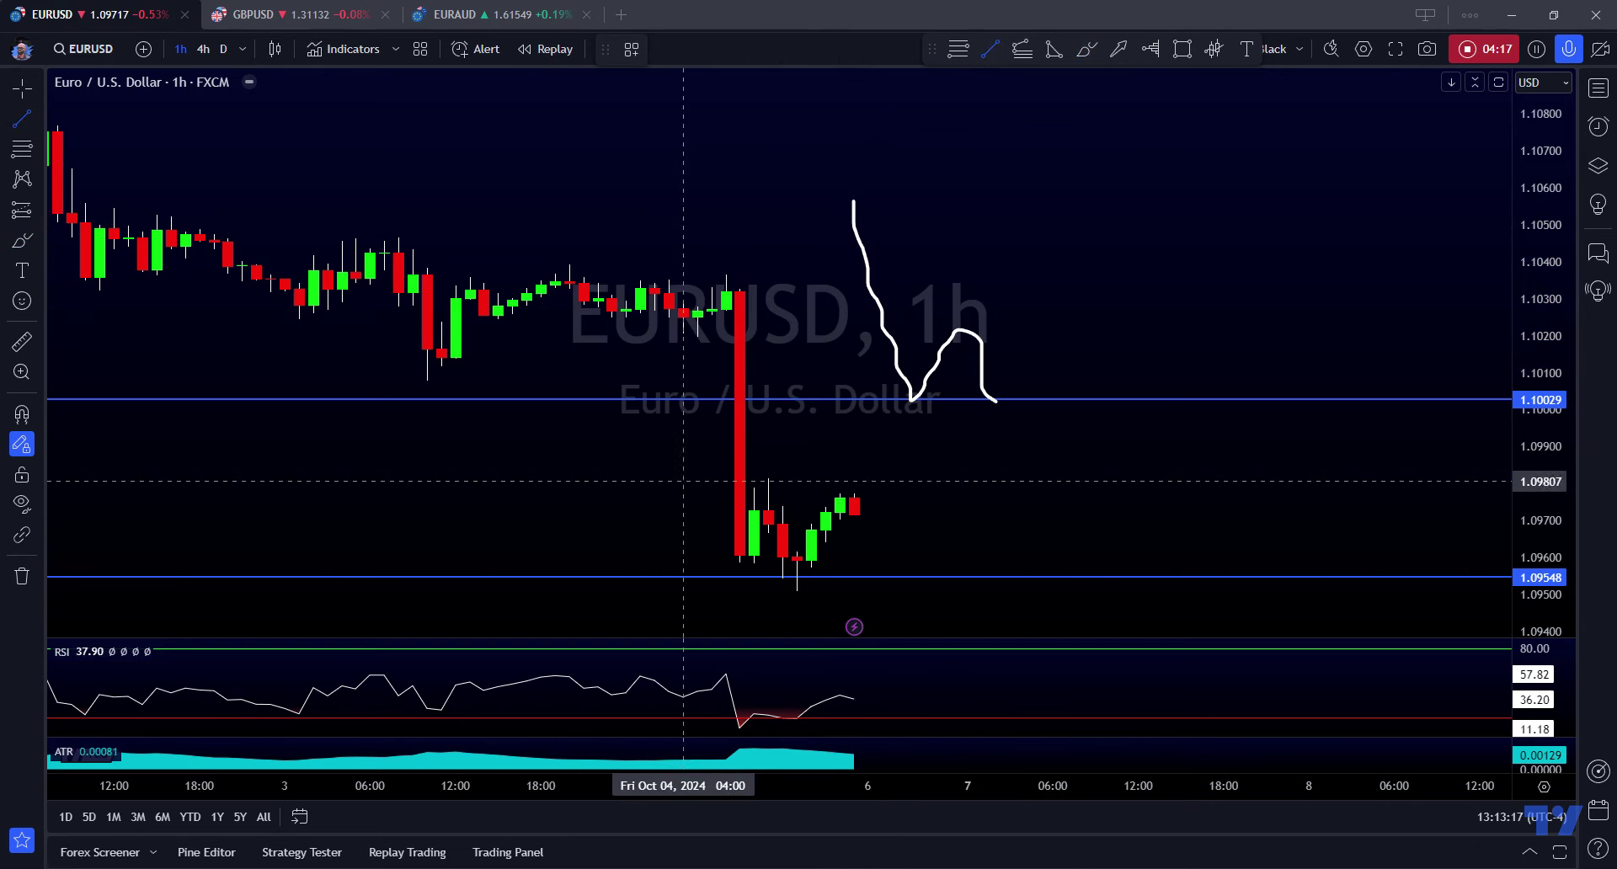
pyautogui.click(626, 480)
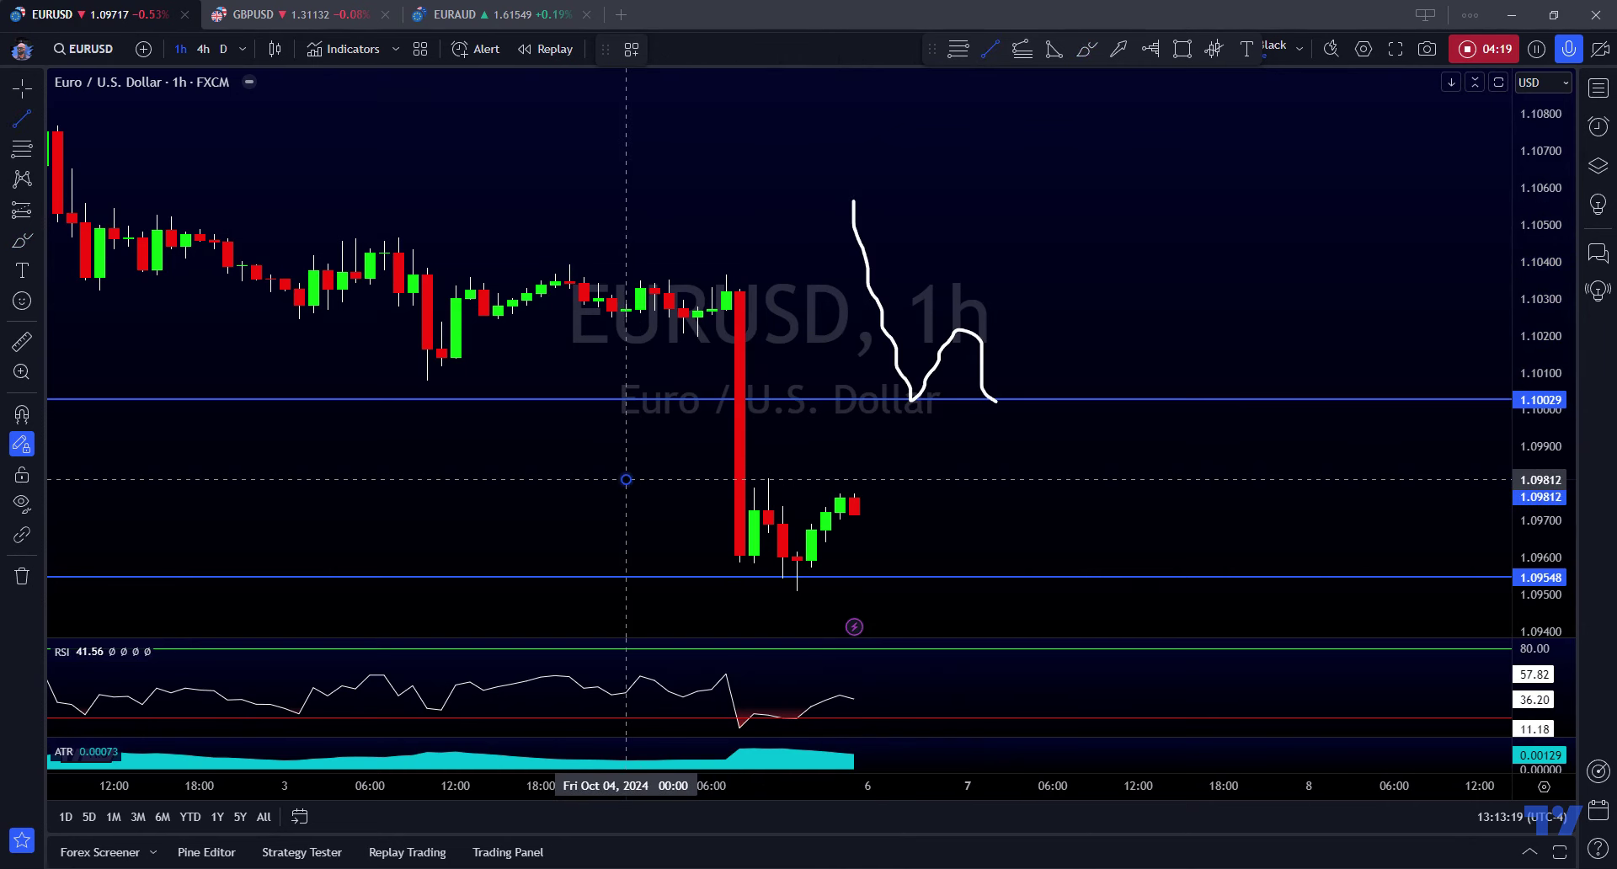
pyautogui.click(1125, 479)
# Sketch two freehand projected paths and a yellow arrow rising toward 1.10029
pyautogui.click(1088, 50)
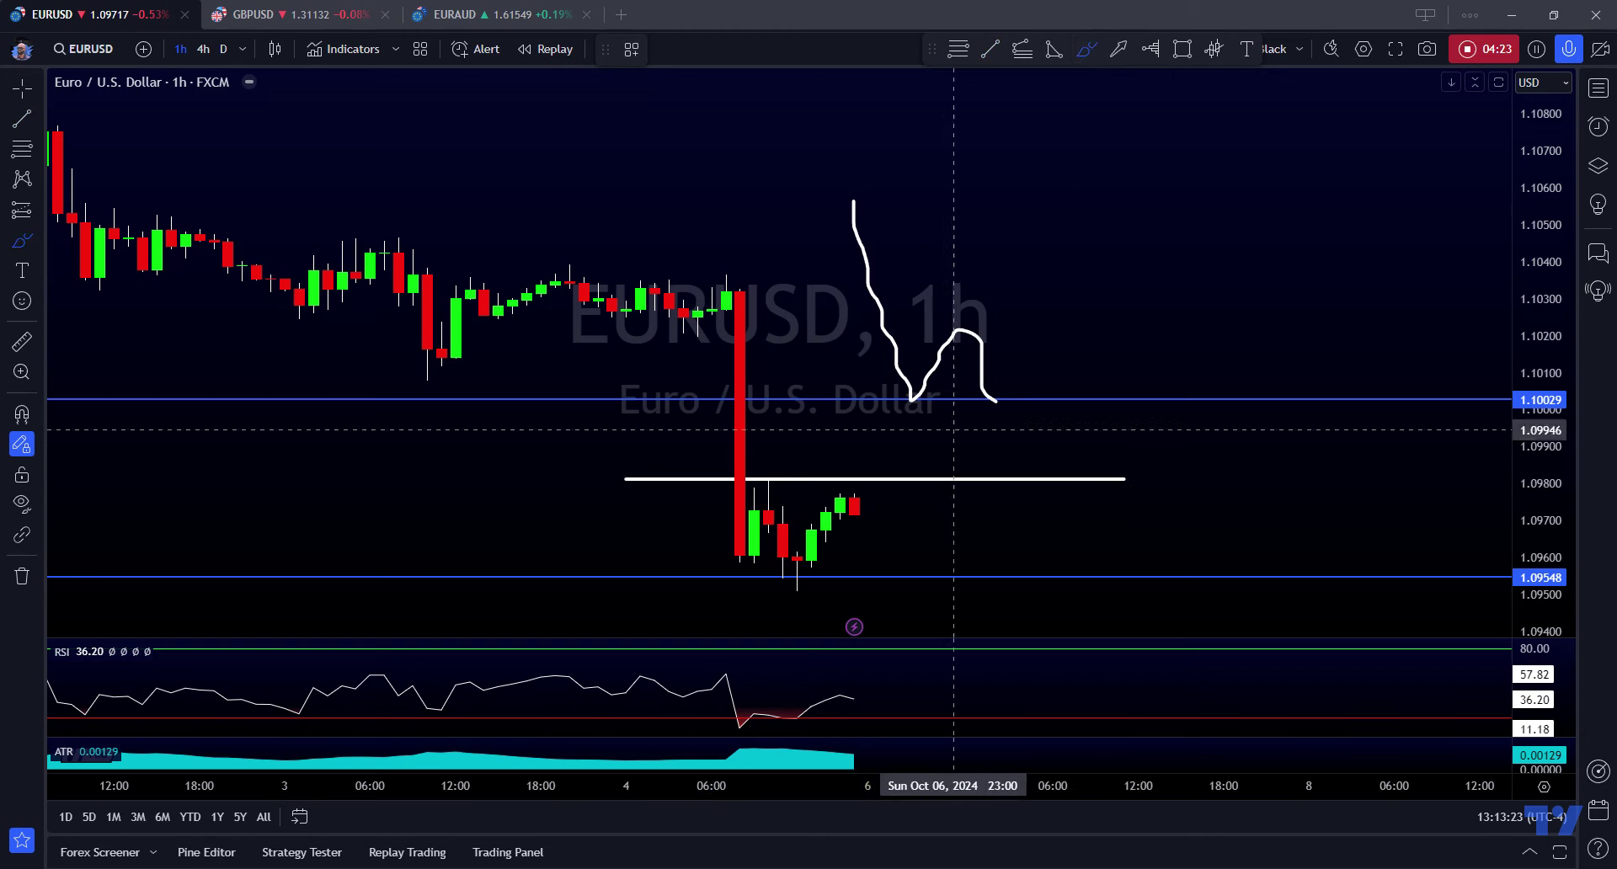
pyautogui.moveTo(853, 563); pyautogui.dragTo(882, 447)
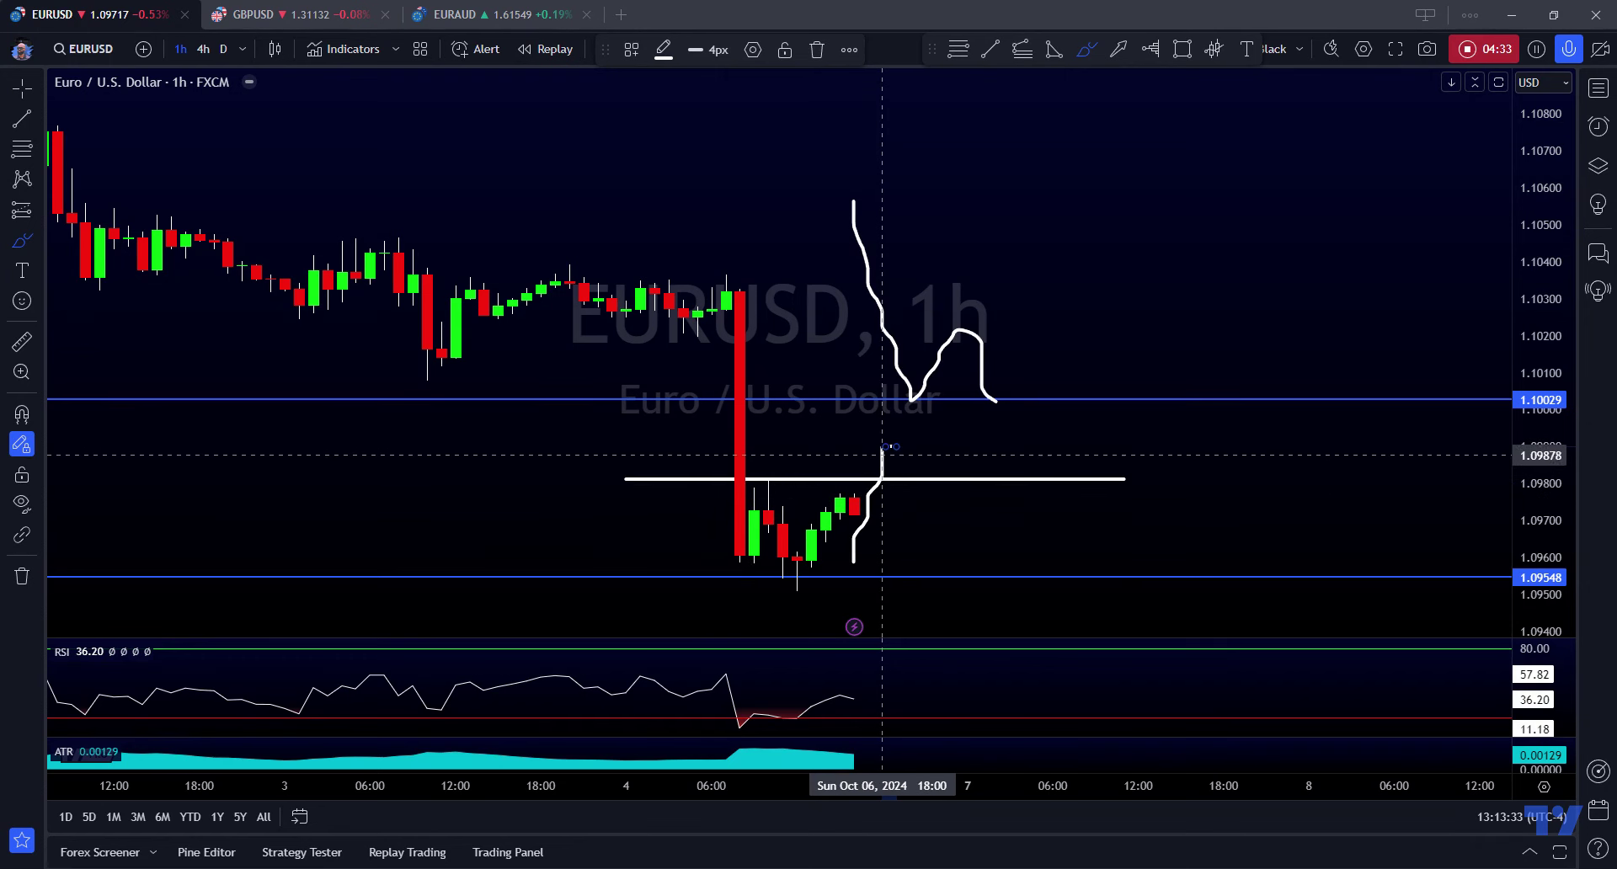
pyautogui.moveTo(882, 449)
pyautogui.mouseDown()
pyautogui.moveTo(908, 459)
pyautogui.moveTo(925, 519)
pyautogui.moveTo(925, 538)
pyautogui.moveTo(899, 546)
pyautogui.moveTo(954, 522)
pyautogui.moveTo(951, 552)
pyautogui.mouseUp()
pyautogui.moveTo(1069, 562)
pyautogui.mouseDown()
pyautogui.moveTo(1166, 466)
pyautogui.moveTo(1323, 381)
pyautogui.mouseUp()
pyautogui.moveTo(1223, 550); pyautogui.dragTo(1189, 534)
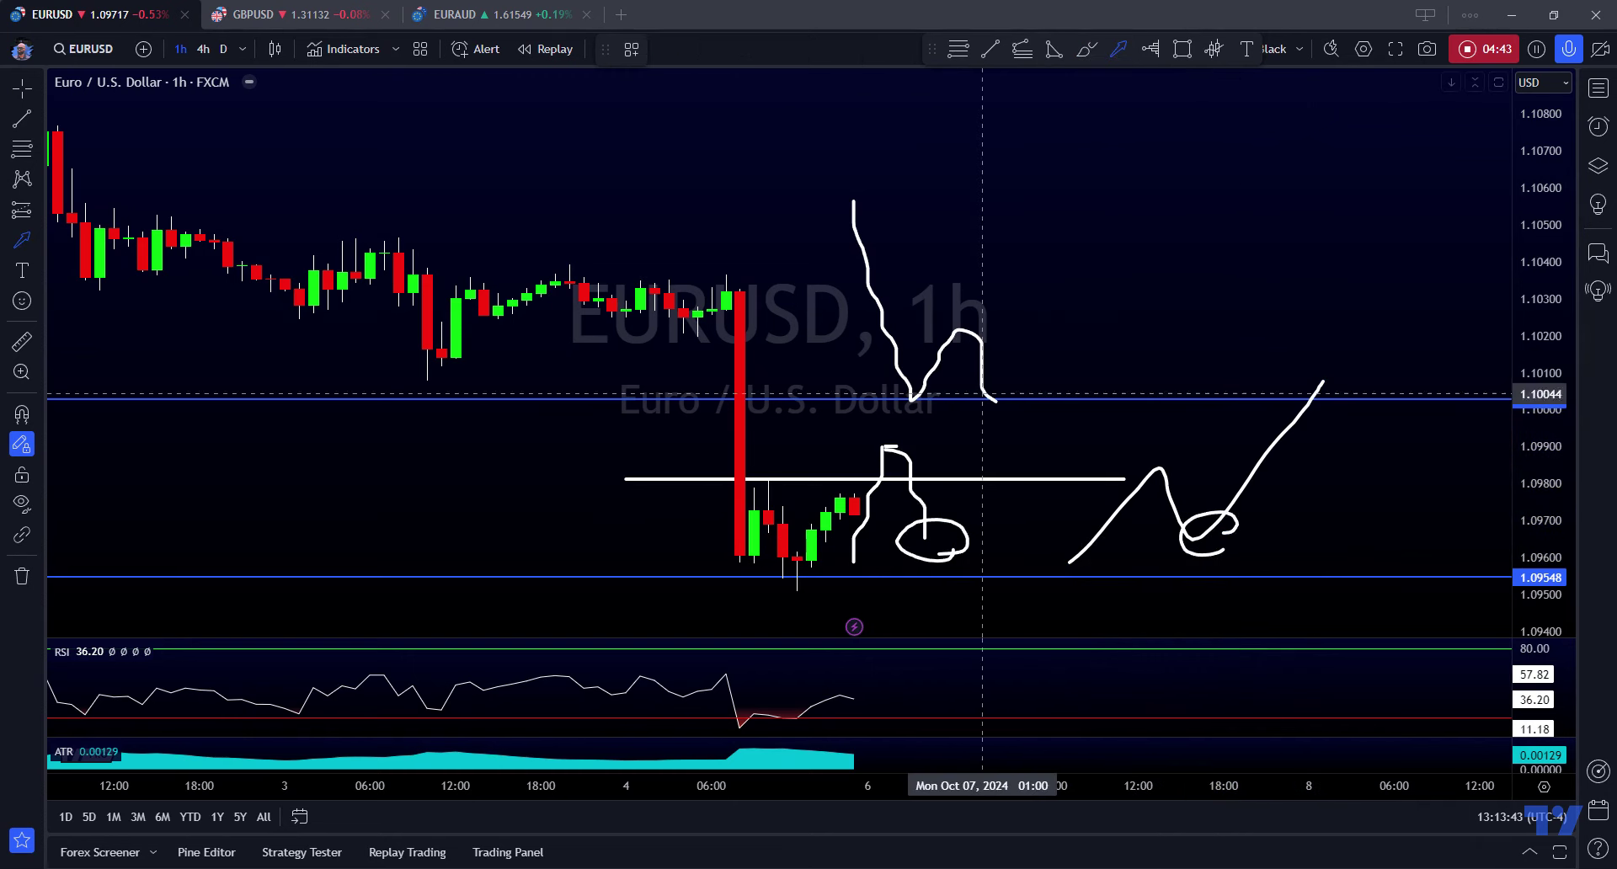
pyautogui.moveTo(953, 537)
pyautogui.mouseDown()
pyautogui.moveTo(1024, 414)
pyautogui.moveTo(900, 448)
pyautogui.moveTo(982, 448)
pyautogui.moveTo(1039, 399)
pyautogui.mouseUp()
# Draw a red rectangle zone around 1.1026–1.1037 at the drop's start
pyautogui.scroll(-3, 518, 418)
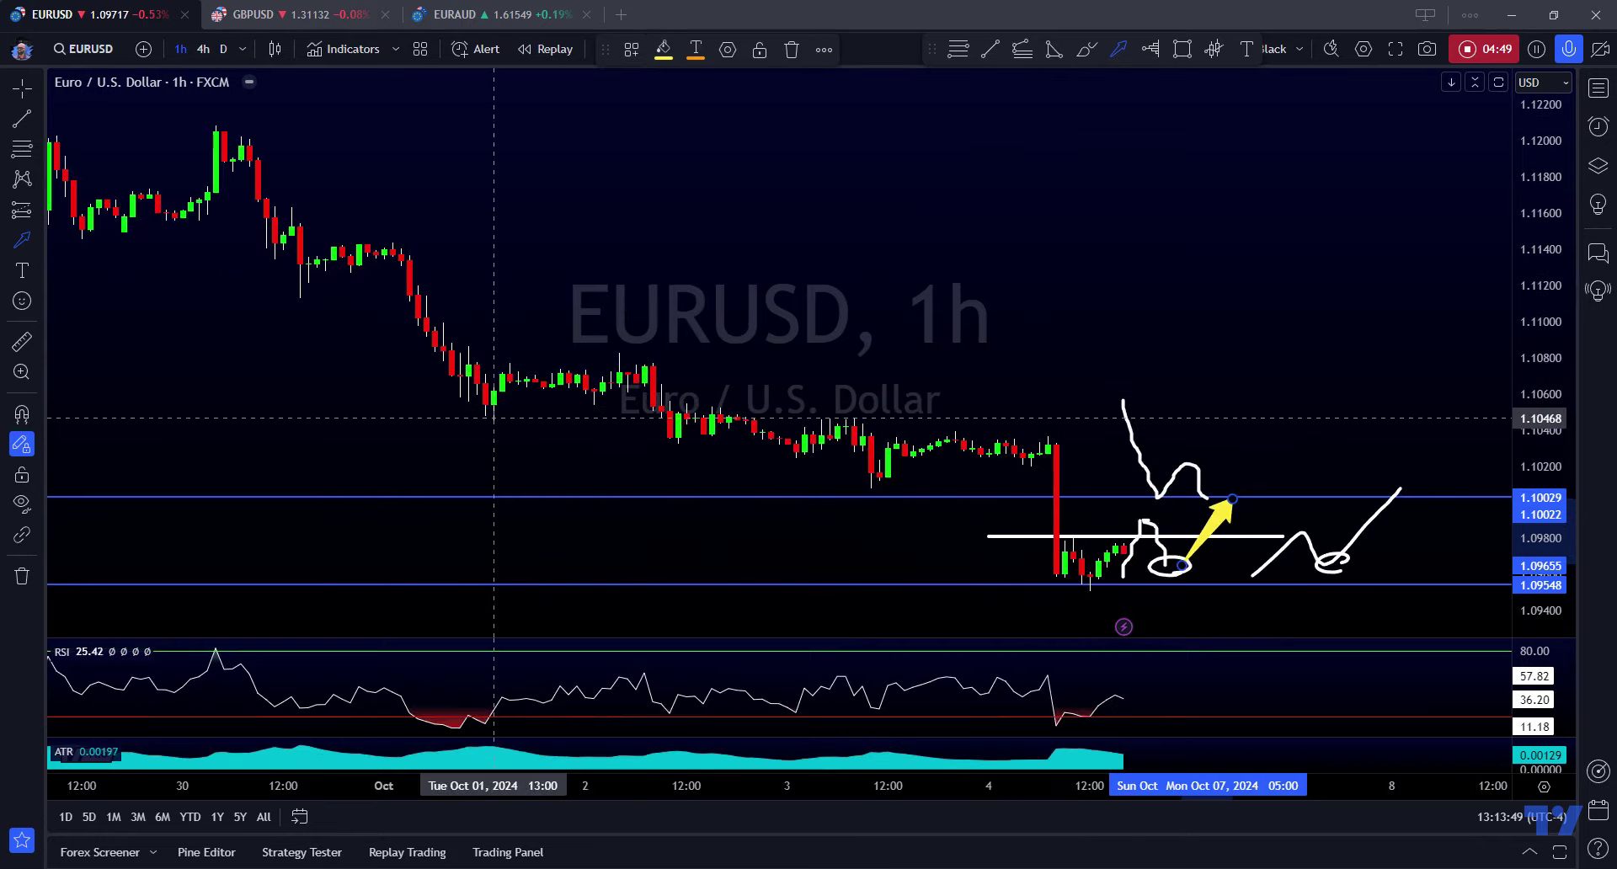
pyautogui.scroll(-3, 518, 419)
pyautogui.scroll(5, 800, 503)
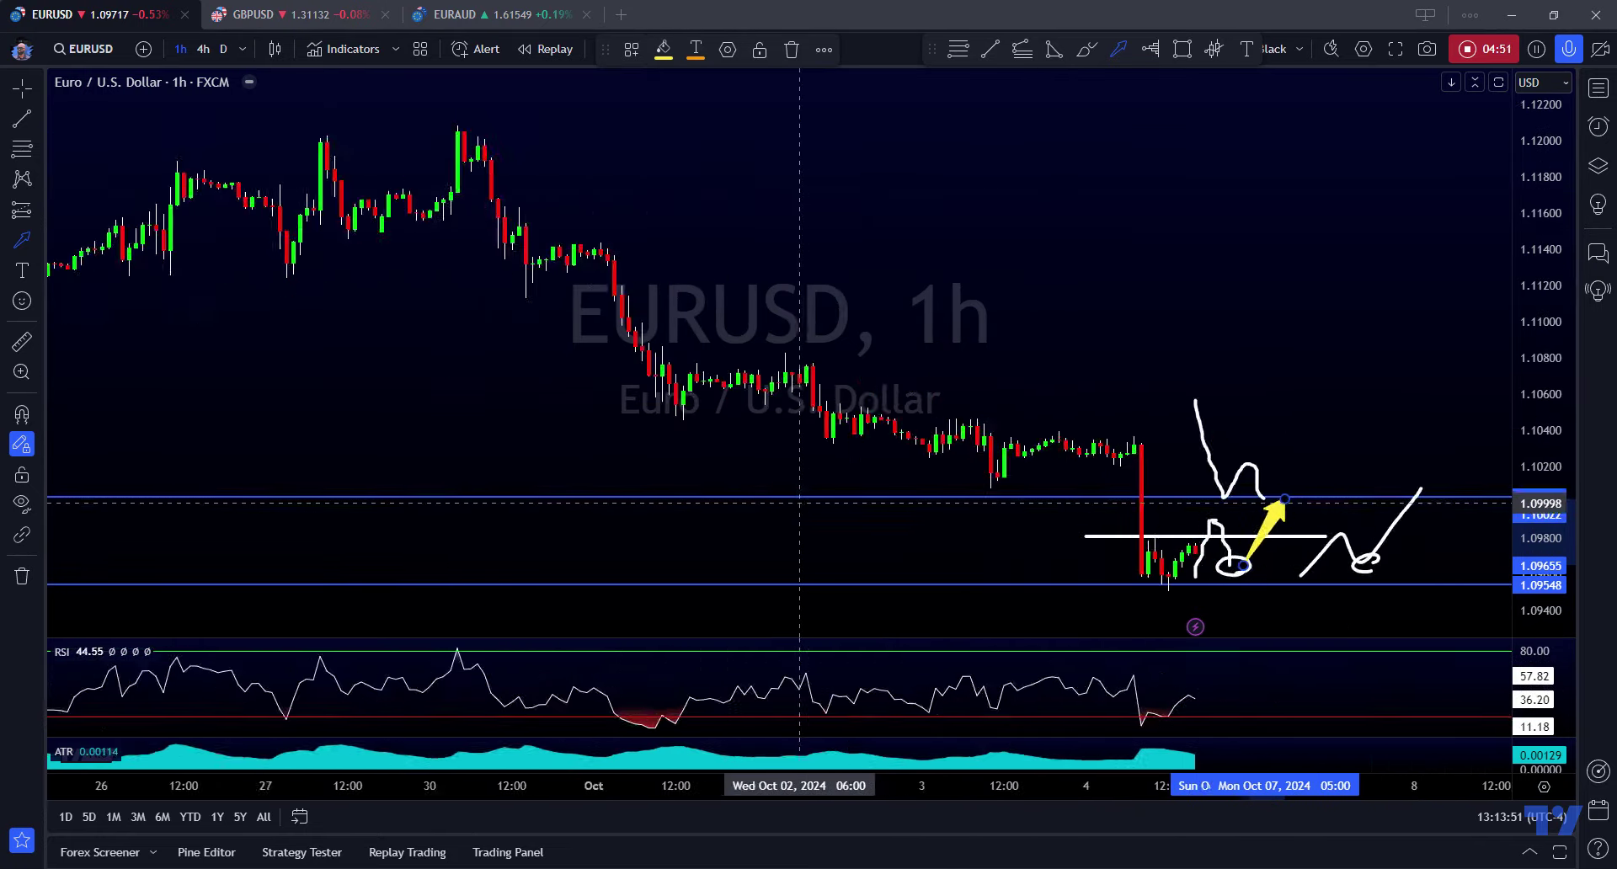
pyautogui.scroll(5, 800, 503)
pyautogui.click(1183, 49)
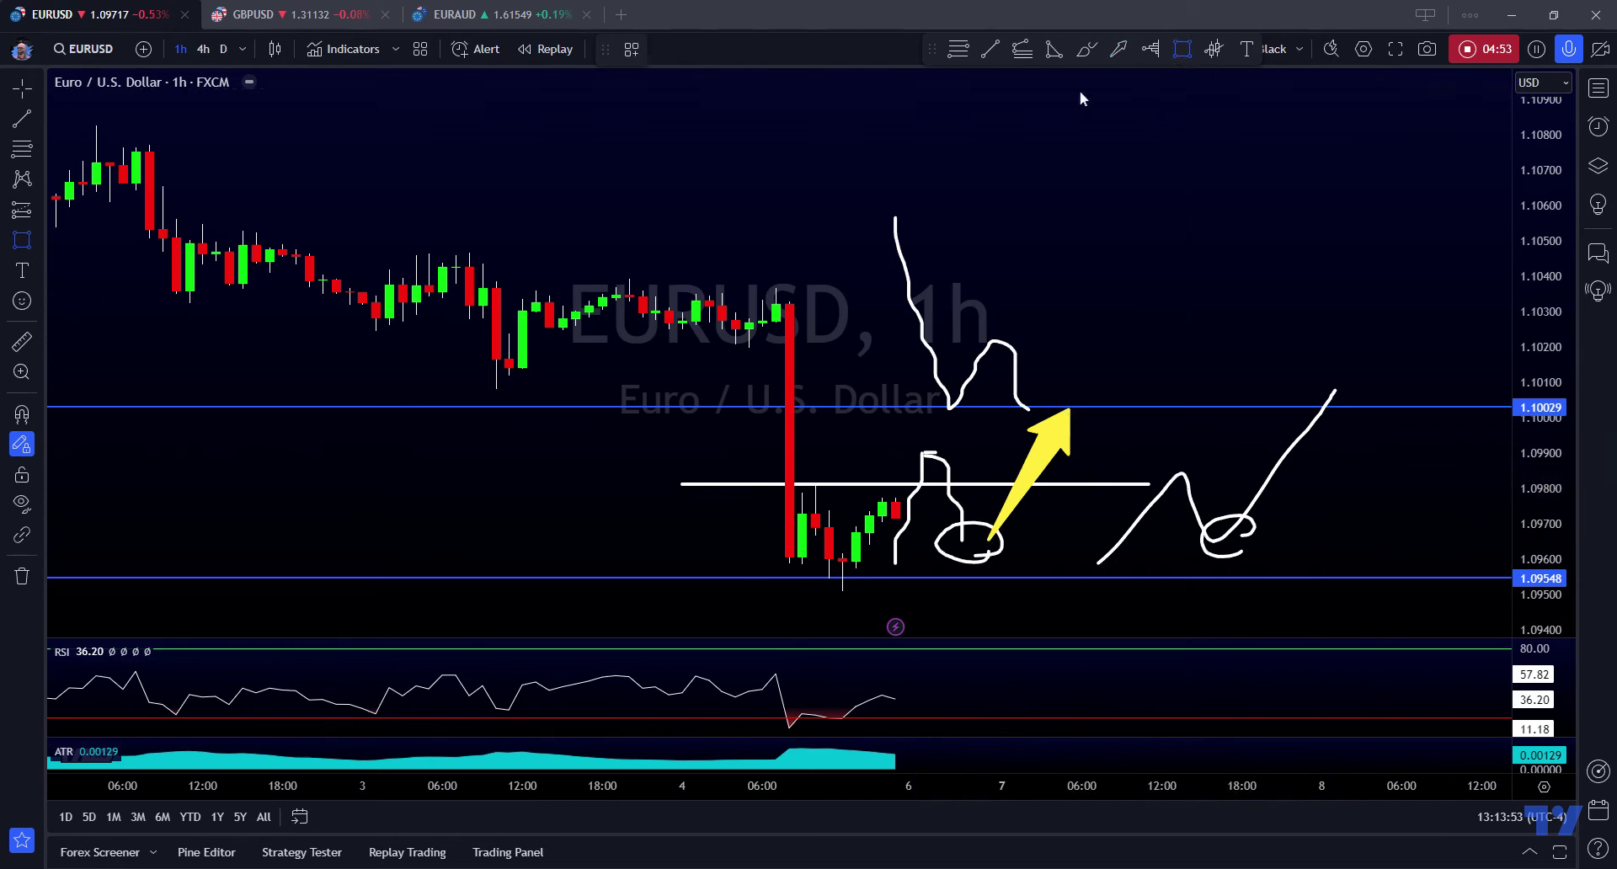
pyautogui.click(749, 288)
pyautogui.click(1069, 326)
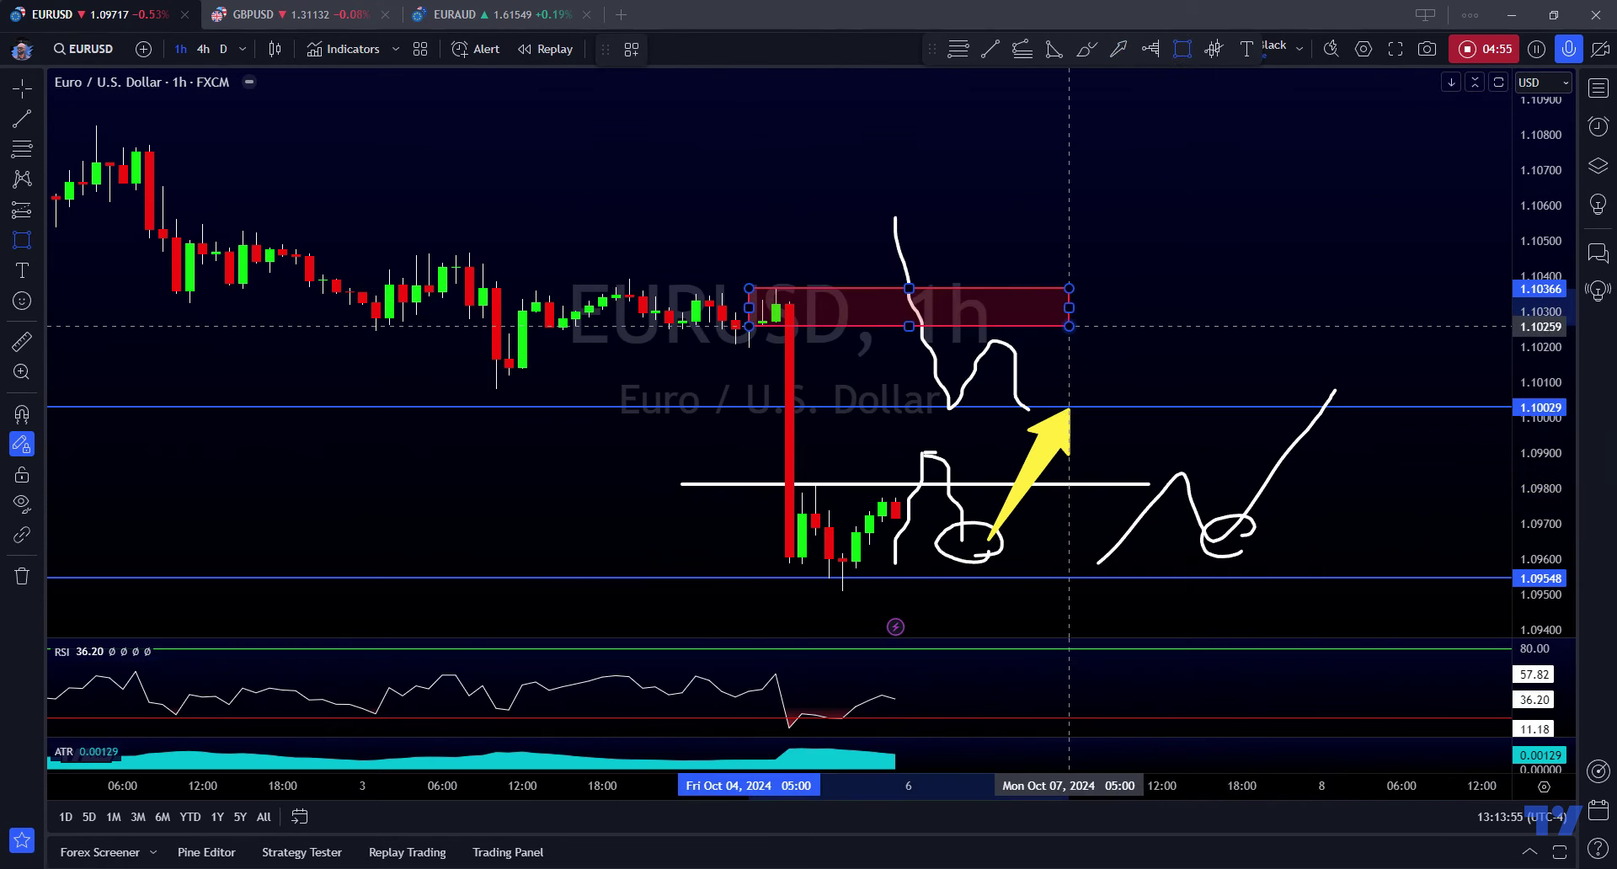
# Draw a smaller red rectangle zone just above the 1.10029 level
pyautogui.click(483, 351)
pyautogui.click(589, 392)
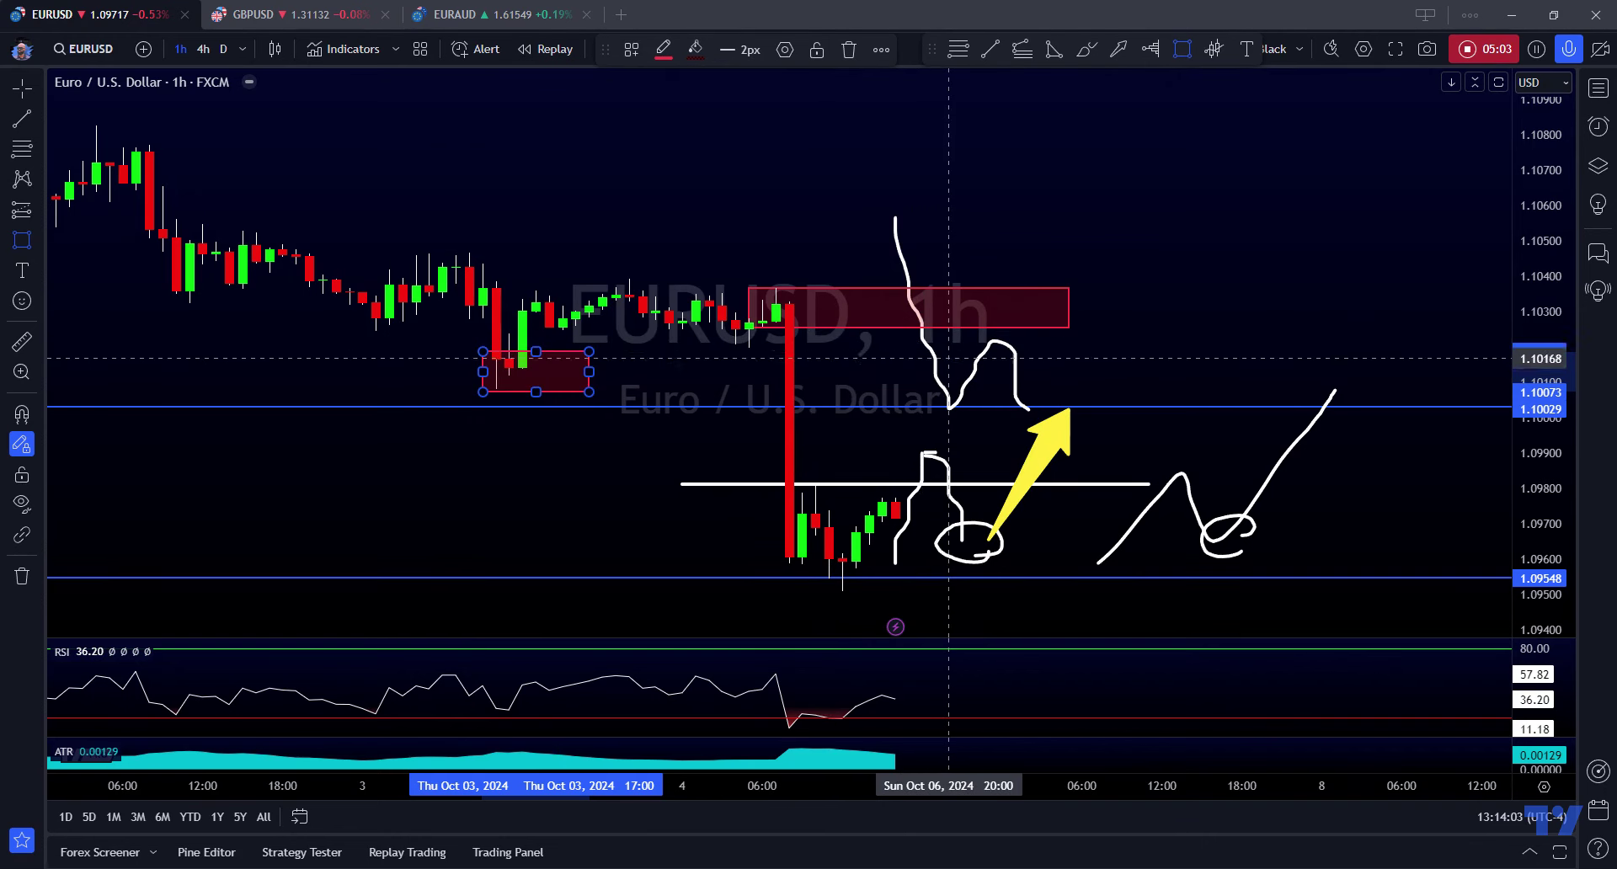
pyautogui.scroll(-2, 959, 394)
pyautogui.scroll(-2, 959, 394)
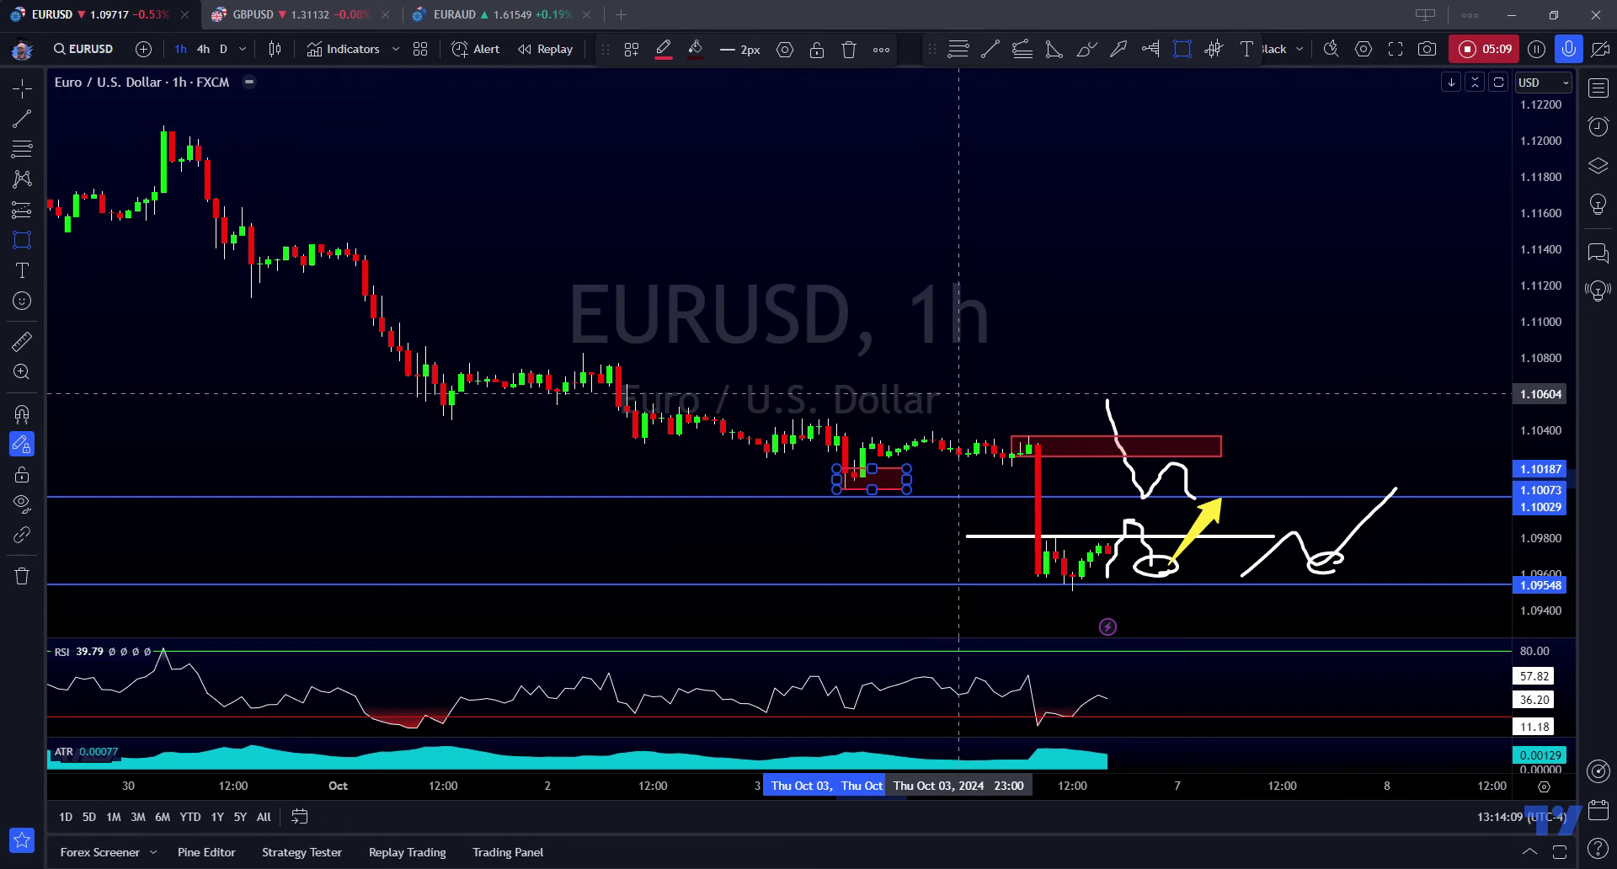
pyautogui.scroll(4, 958, 394)
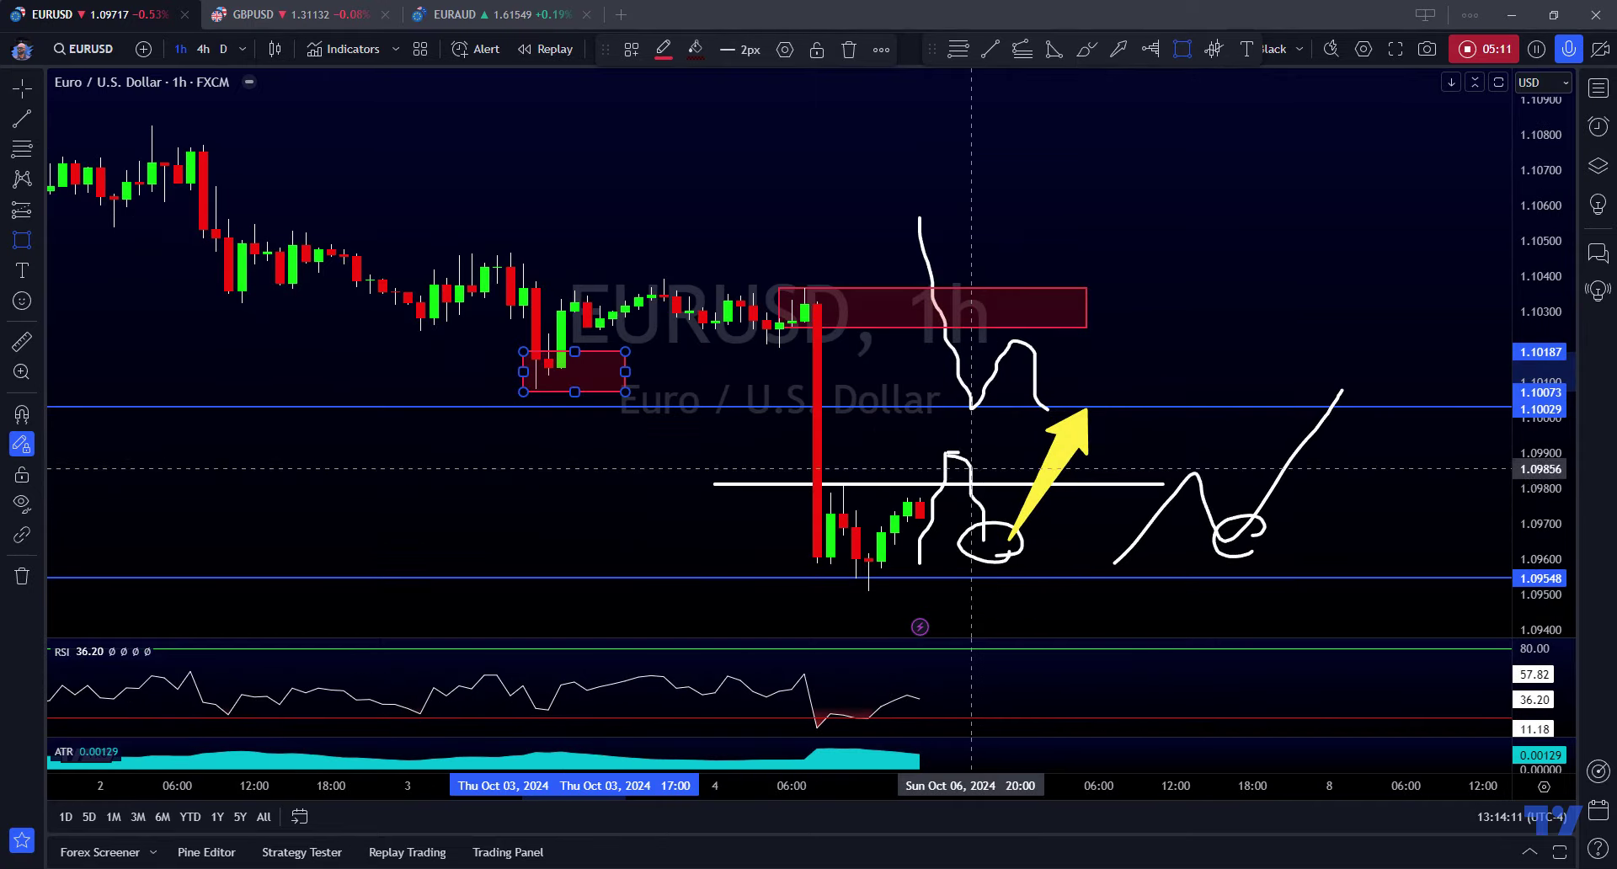